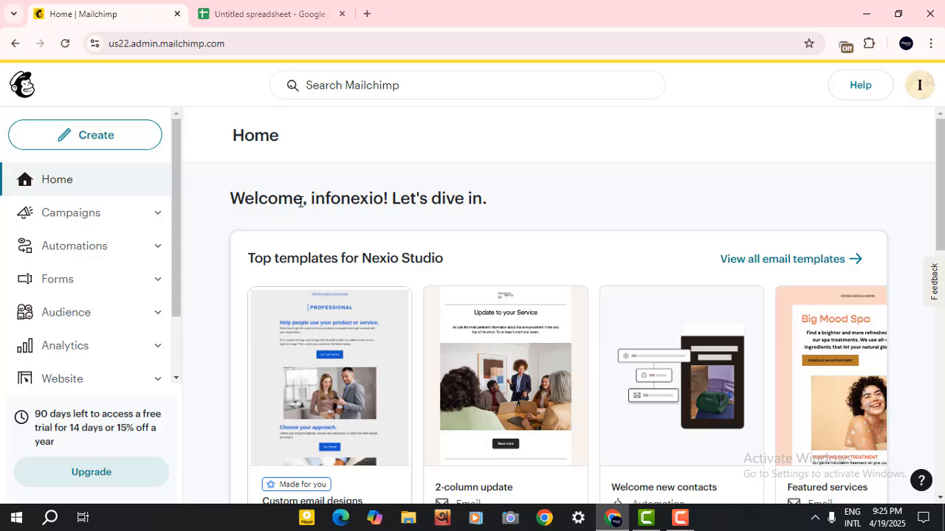
# Open the Import contacts wizard from the Nexio Studio audience's contacts page.
pyautogui.scroll(-3, 295, 204)
pyautogui.scroll(3, 248, 268)
pyautogui.click(157, 315)
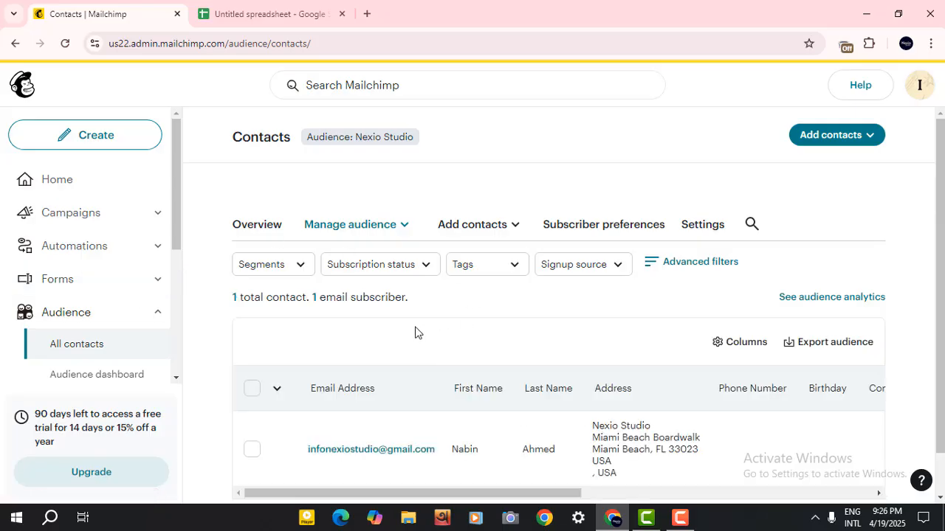
pyautogui.scroll(-1, 417, 331)
pyautogui.scroll(1, 417, 331)
pyautogui.scroll(-1, 417, 331)
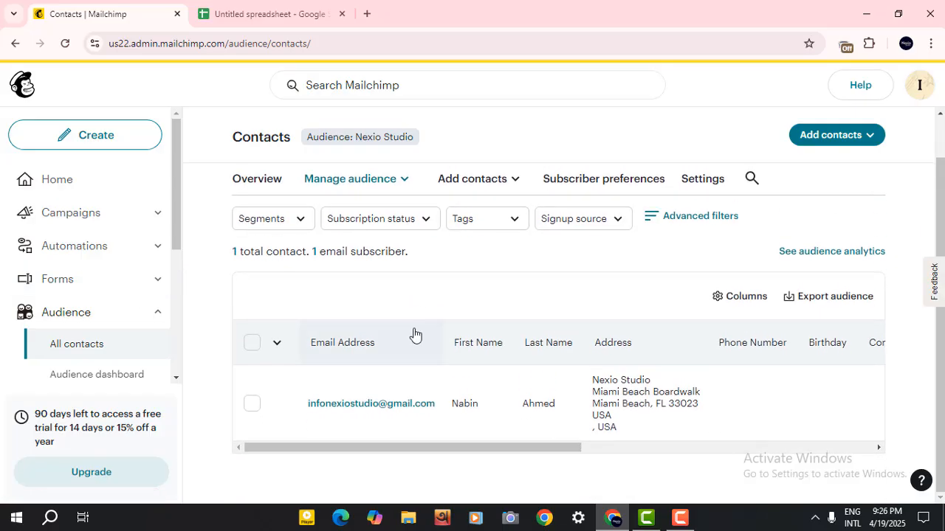
pyautogui.doubleClick(292, 254)
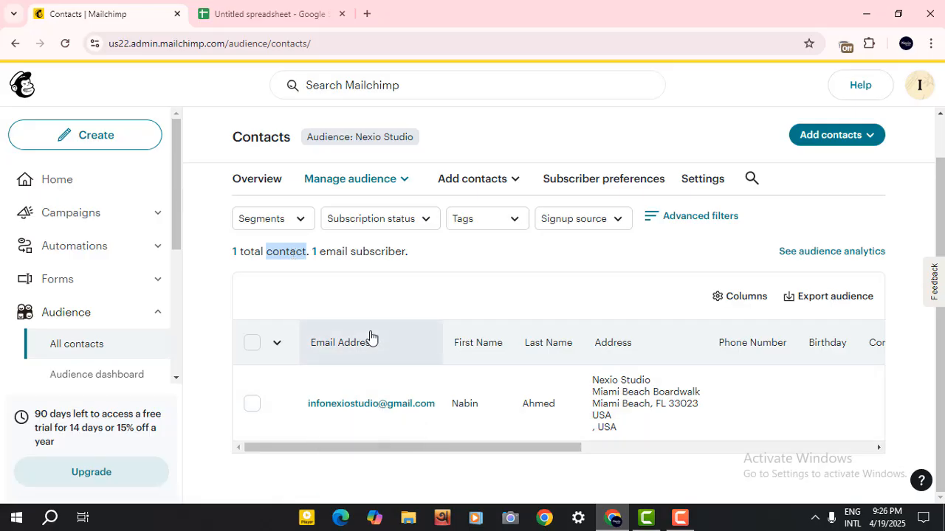
pyautogui.scroll(1, 370, 337)
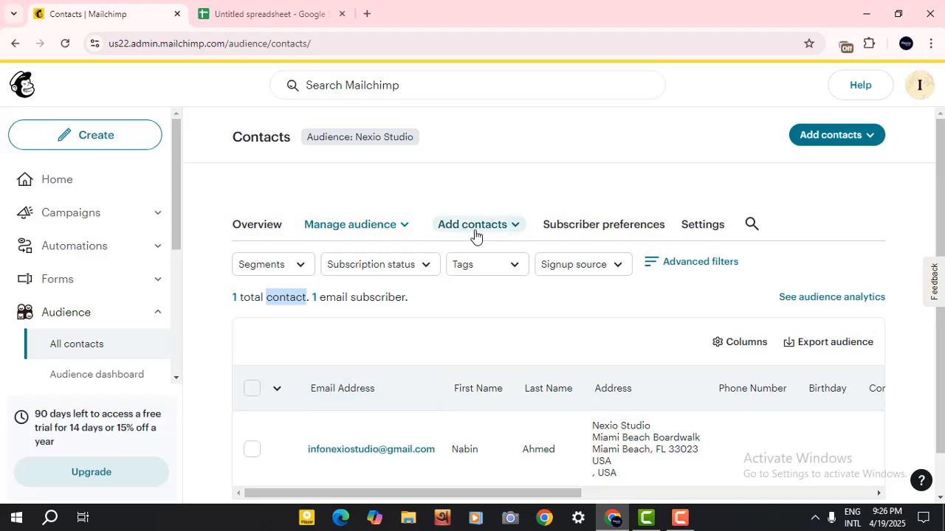
pyautogui.click(515, 227)
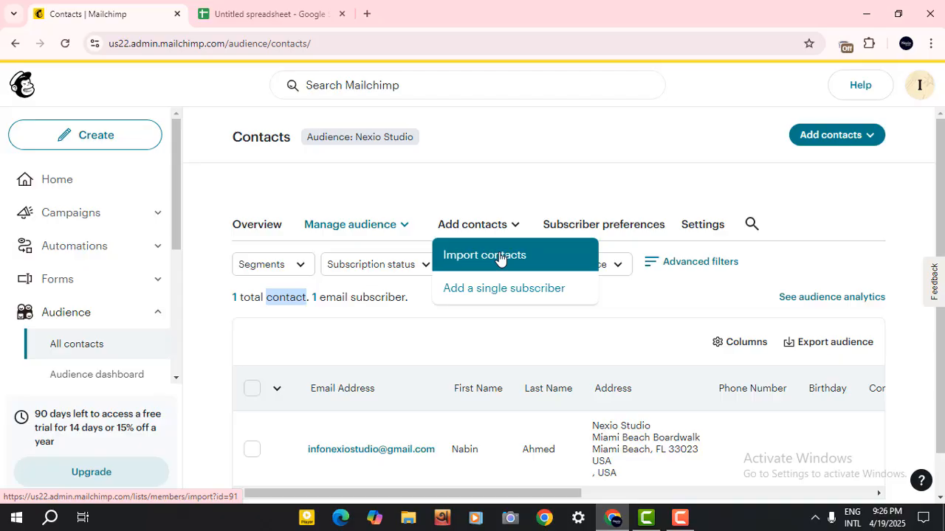
pyautogui.click(499, 256)
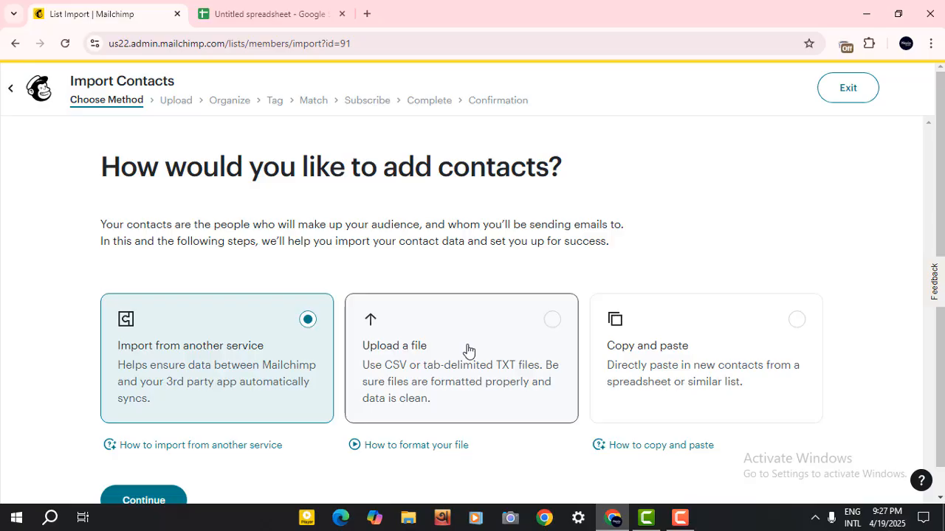
# Switch to the spreadsheet and review the Email and Name columns of the contact list.
pyautogui.click(267, 13)
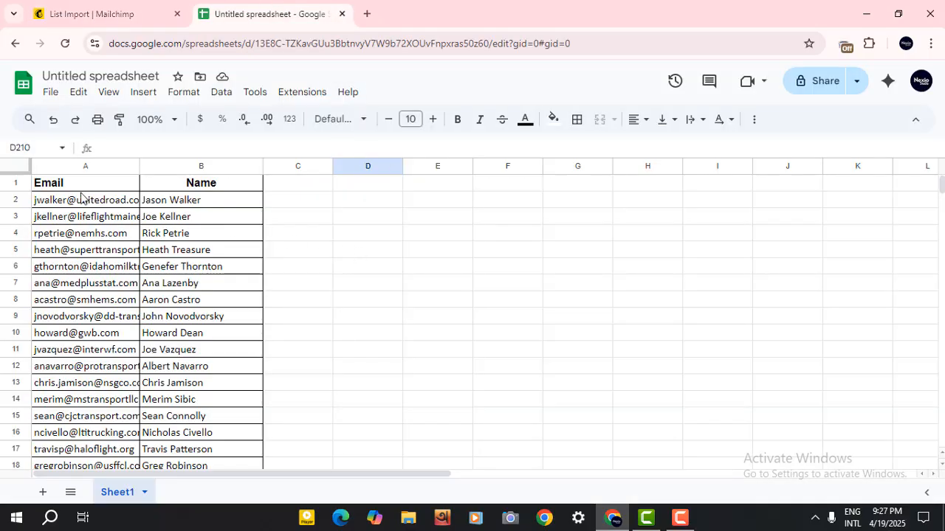
pyautogui.scroll(-20, 87, 236)
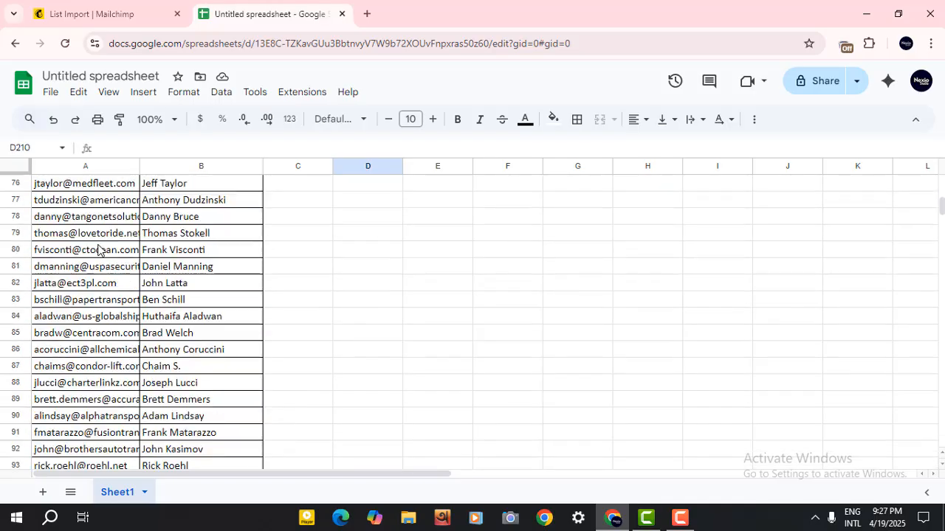
pyautogui.scroll(-20, 101, 249)
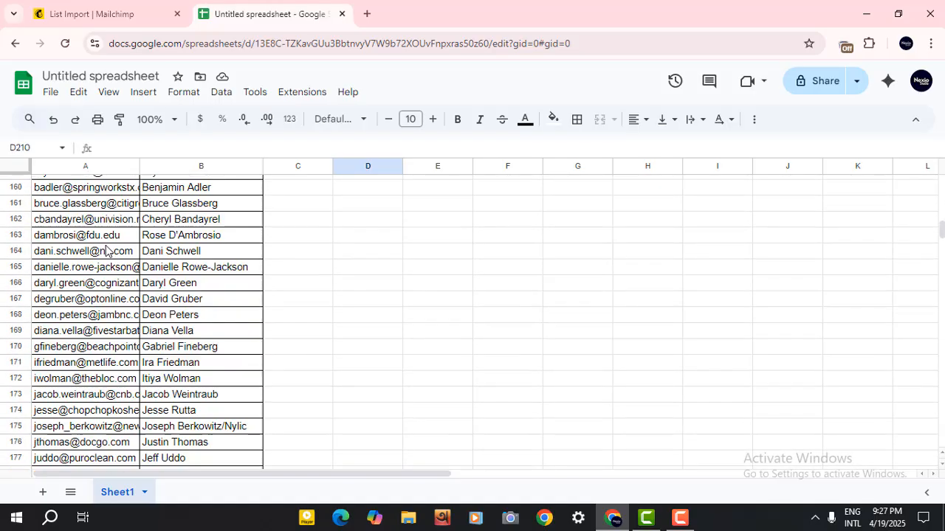
pyautogui.scroll(-2, 105, 249)
pyautogui.scroll(20, 106, 250)
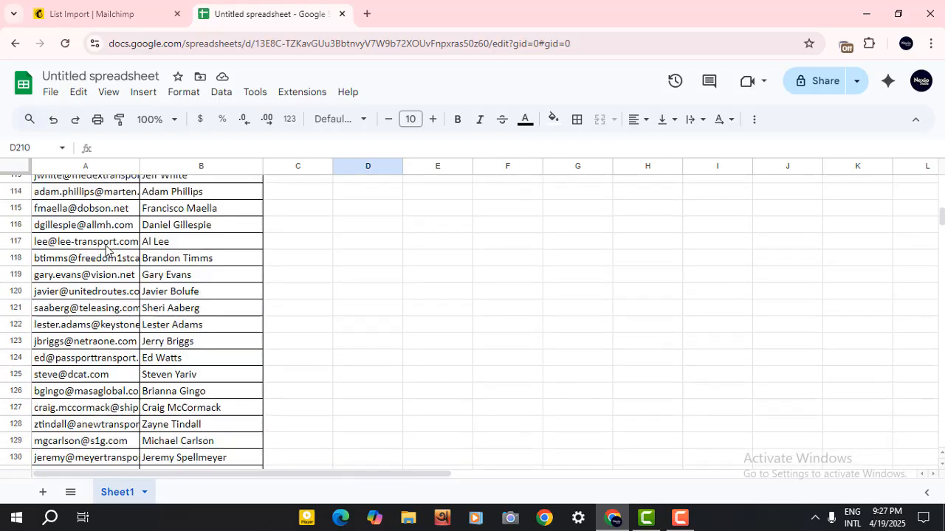
pyautogui.scroll(12, 106, 249)
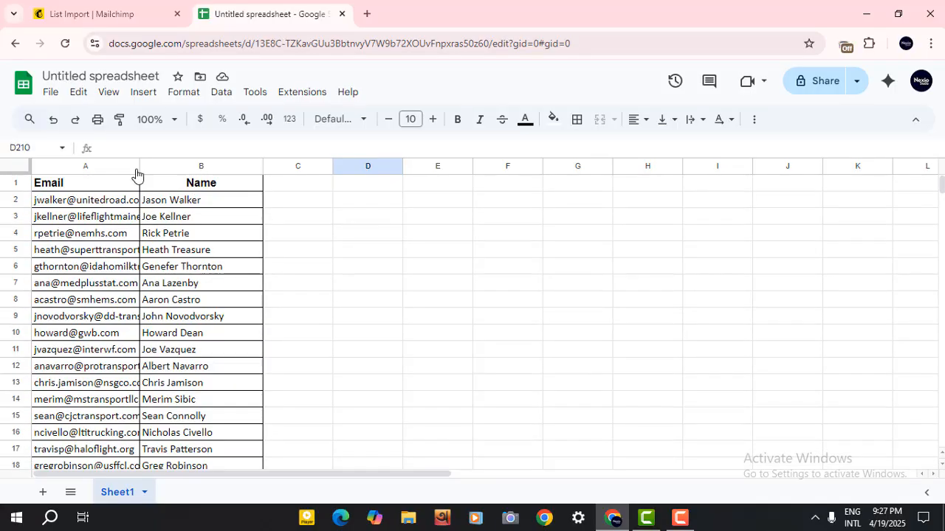
pyautogui.moveTo(103, 189); pyautogui.dragTo(222, 320)
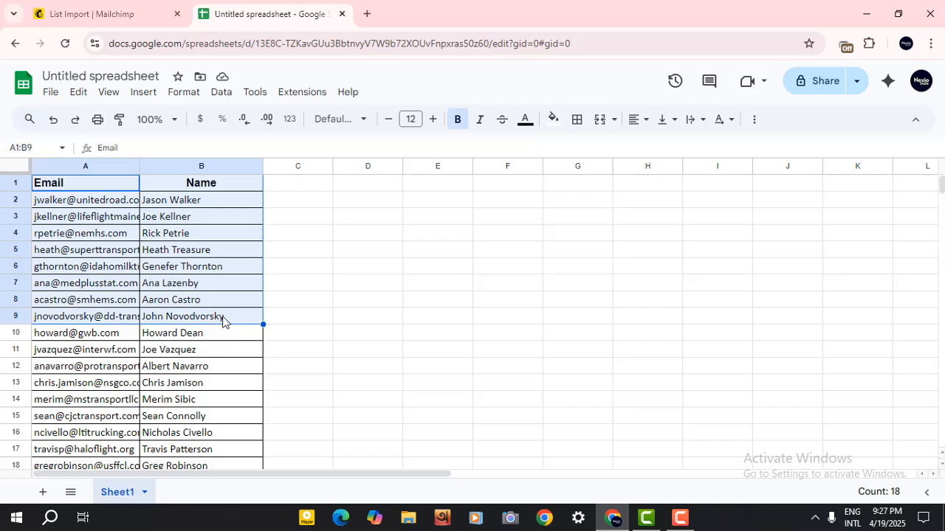
pyautogui.click(307, 305)
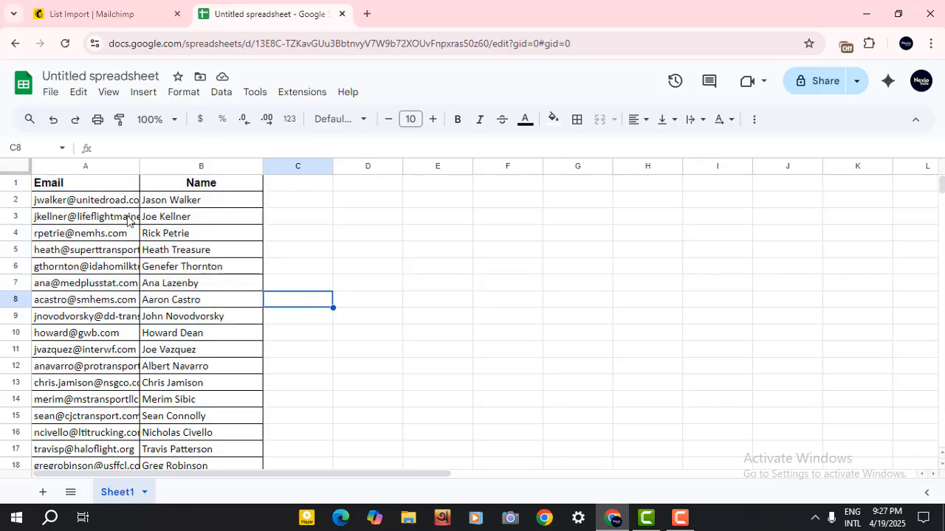
# Download the spreadsheet as a Comma Separated Values (.csv) file.
pyautogui.click(50, 100)
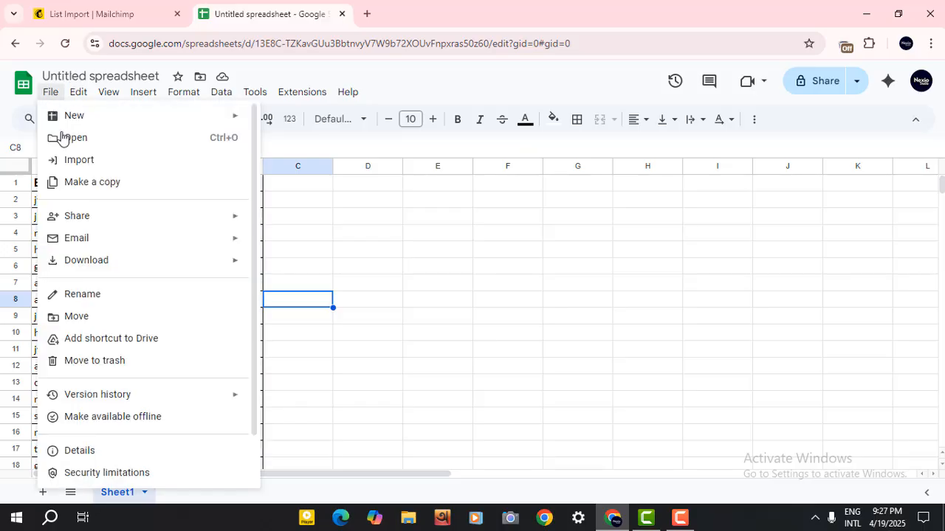
pyautogui.moveTo(109, 265)
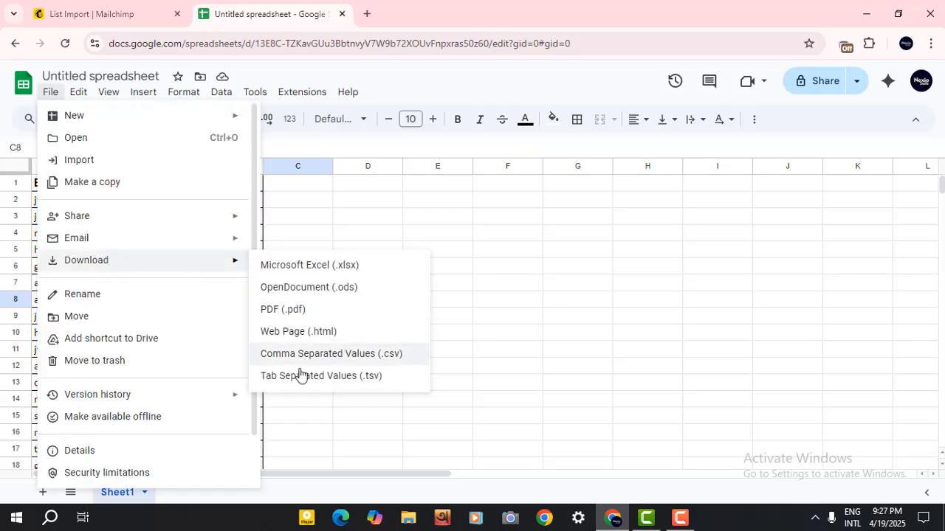
pyautogui.click(370, 360)
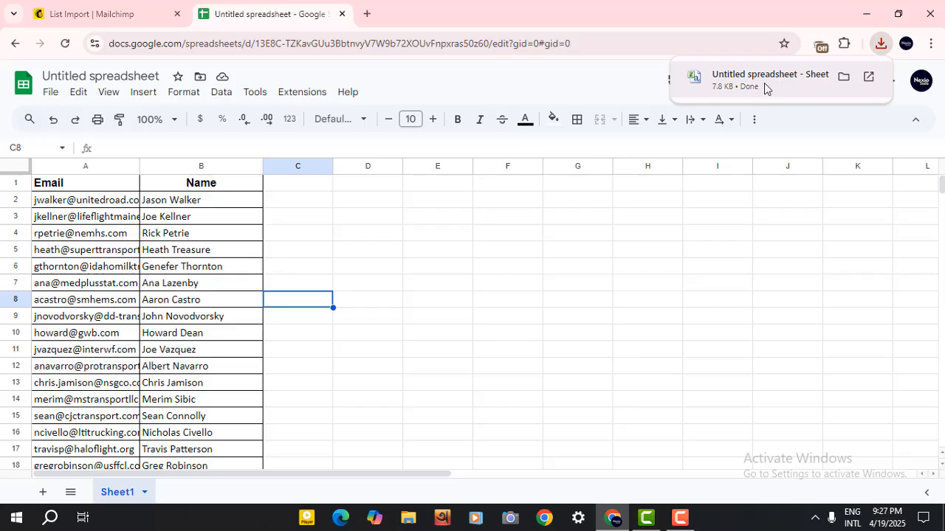
# Return to the import wizard, choose the Upload a file method, and continue.
pyautogui.click(122, 11)
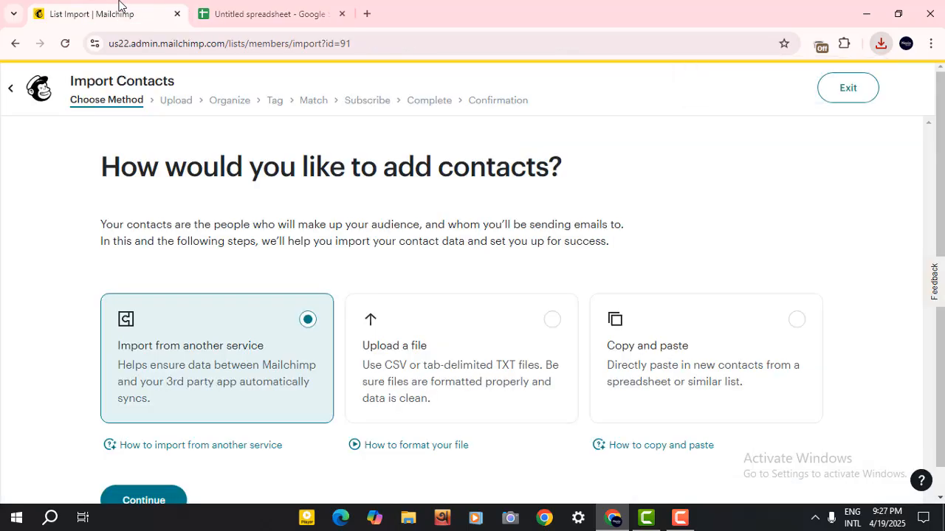
pyautogui.click(421, 347)
pyautogui.scroll(-1, 398, 350)
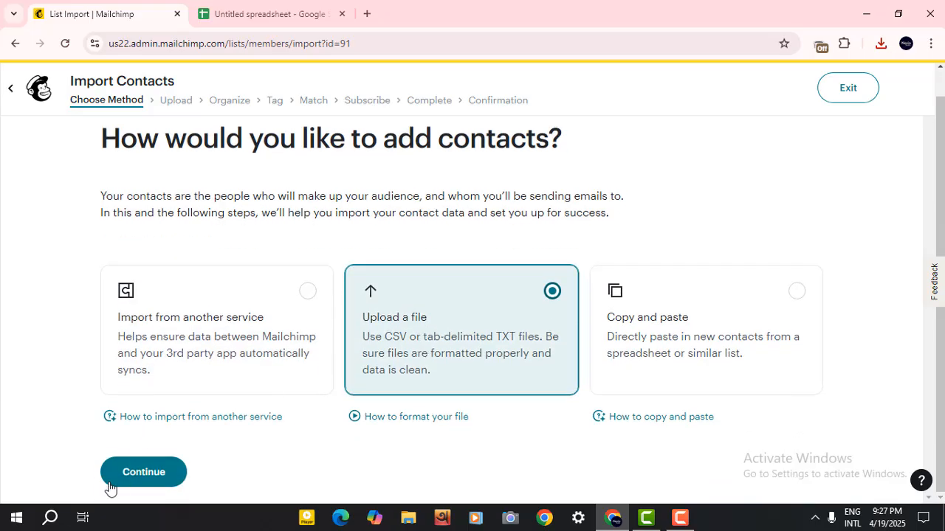
pyautogui.click(131, 479)
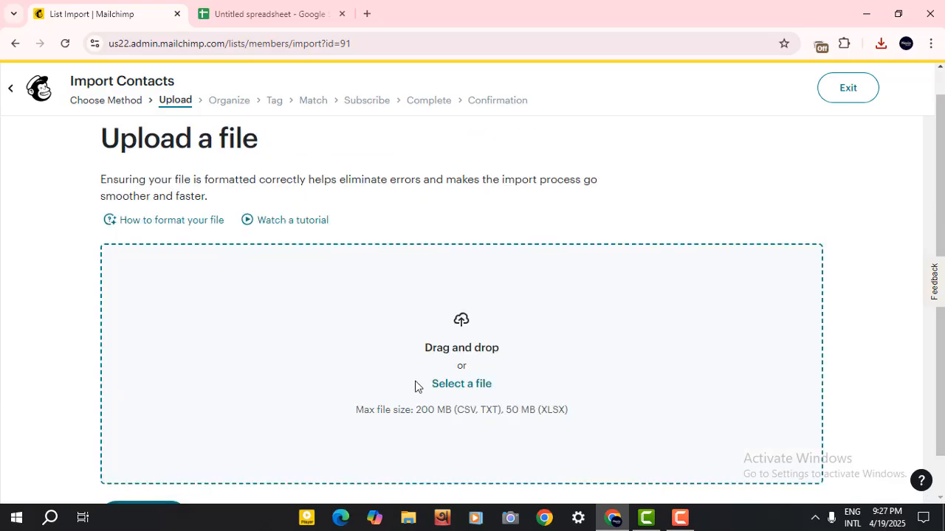
# Upload the downloaded Untitled spreadsheet - Sheet1.csv file into the wizard and continue.
pyautogui.click(884, 48)
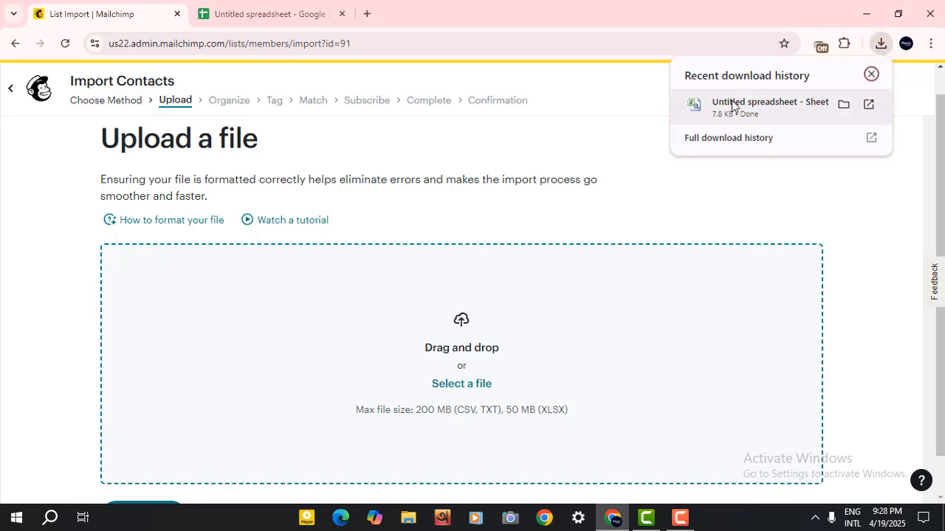
pyautogui.moveTo(730, 99); pyautogui.dragTo(477, 372)
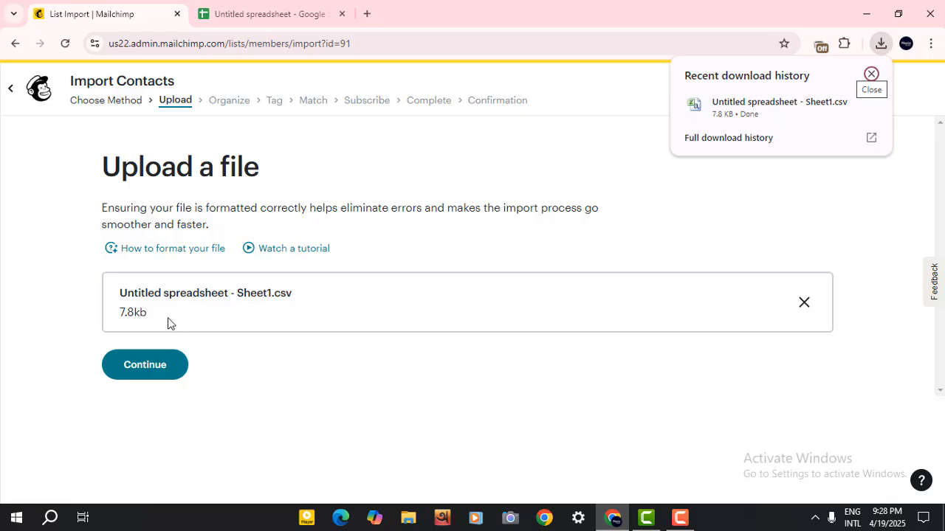
pyautogui.click(161, 366)
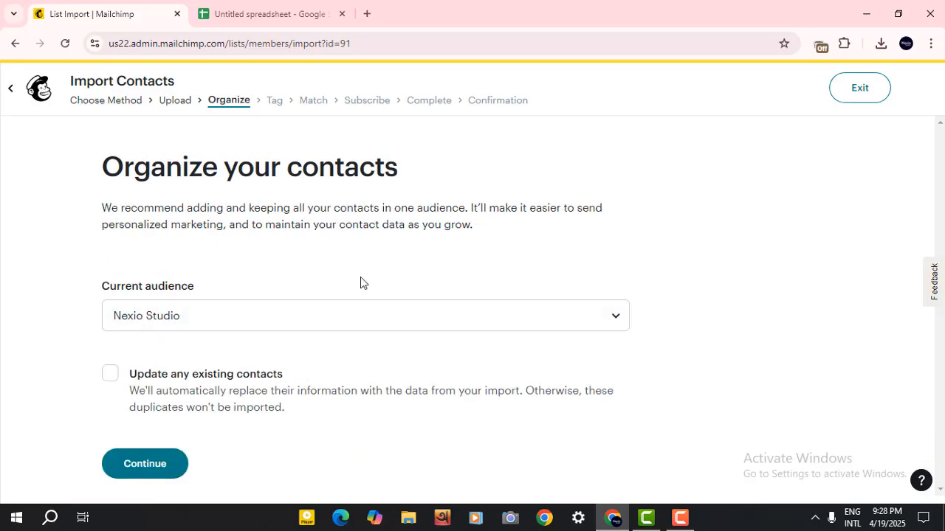
# Keep Nexio Studio as the audience, enable Update any existing contacts, and continue.
pyautogui.click(239, 315)
pyautogui.click(239, 315)
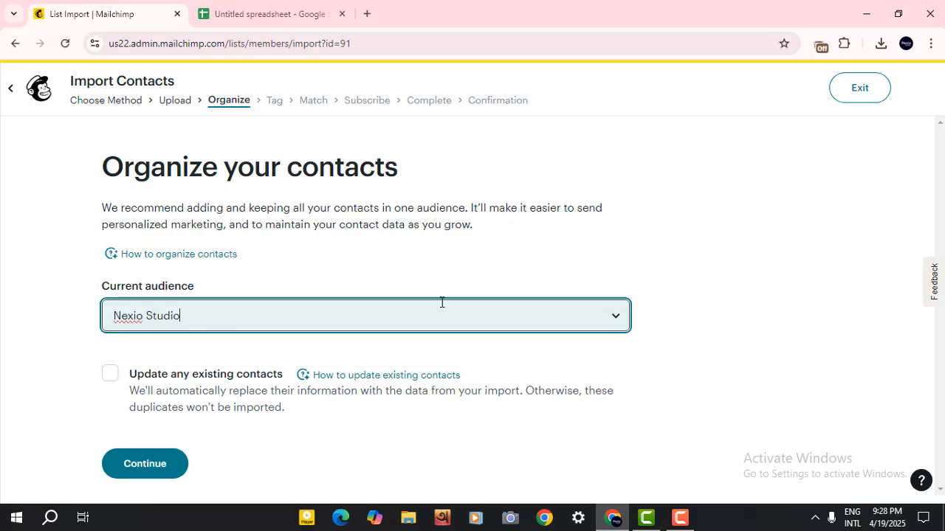
pyautogui.click(618, 317)
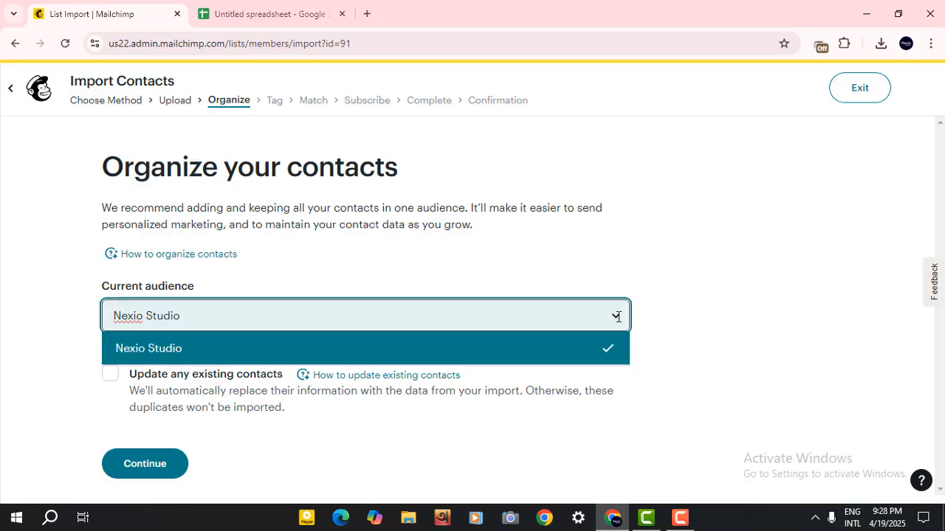
pyautogui.click(618, 317)
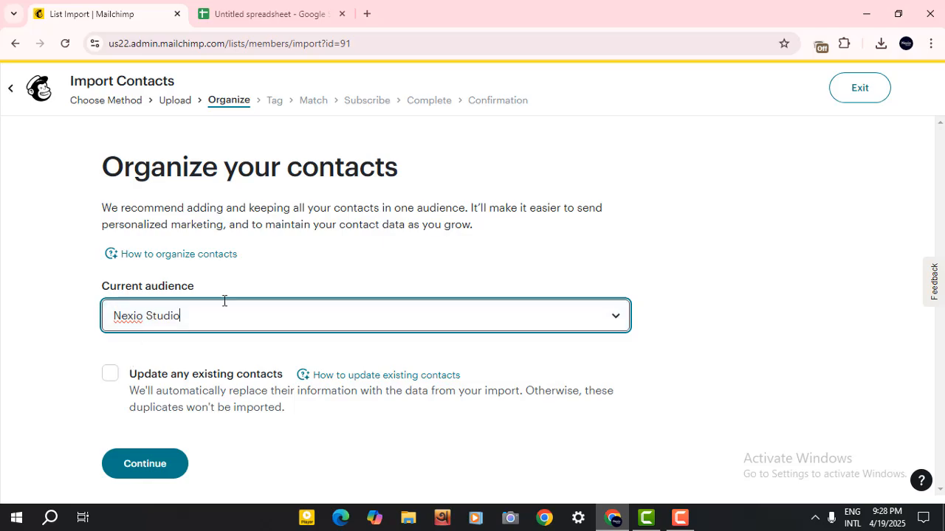
pyautogui.click(111, 379)
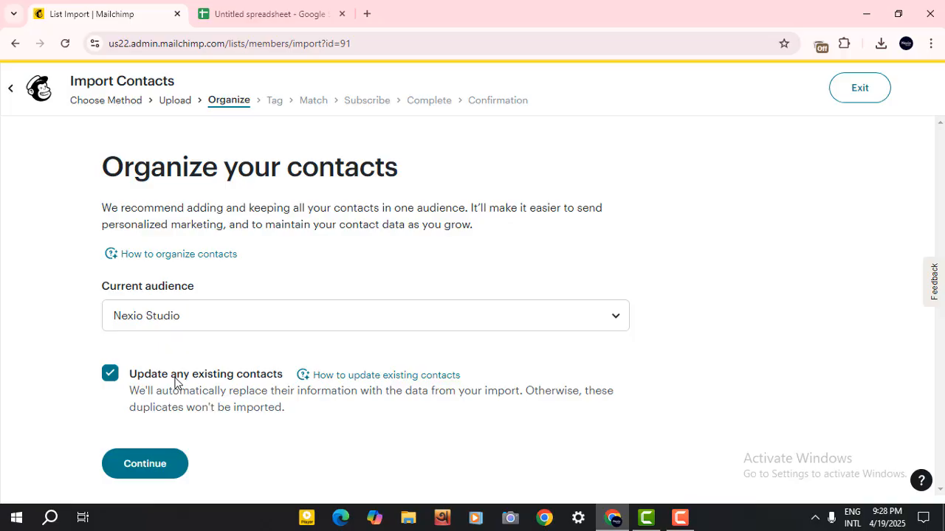
pyautogui.click(154, 463)
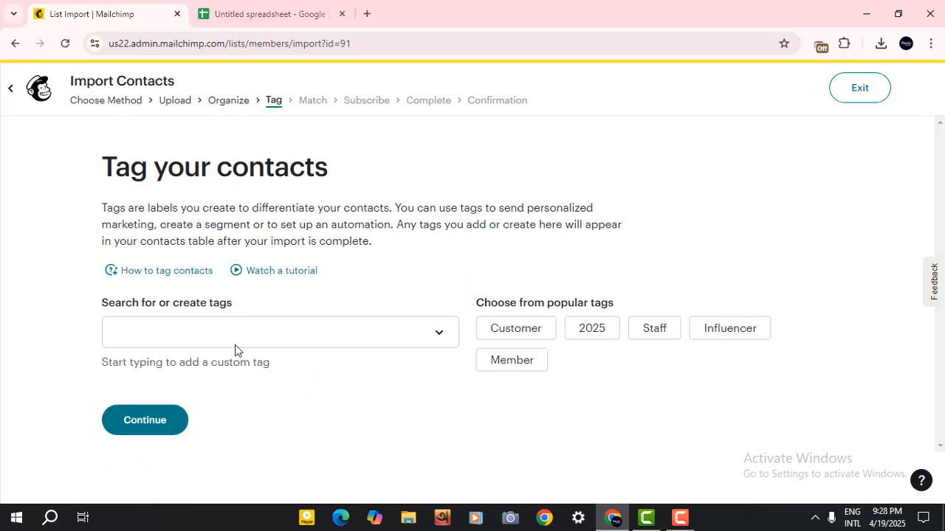
# Create a custom tag named Sus for the imported contacts and continue to column matching.
pyautogui.click(380, 337)
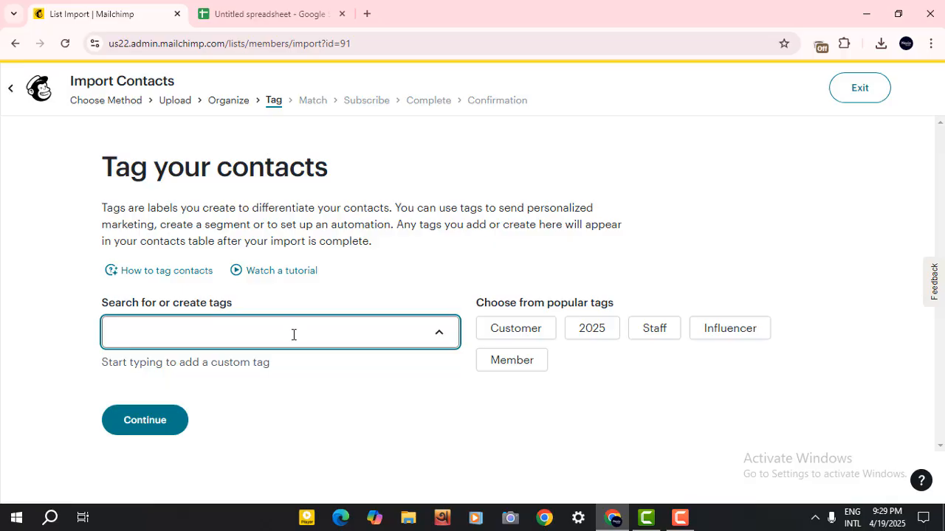
pyautogui.write('A')
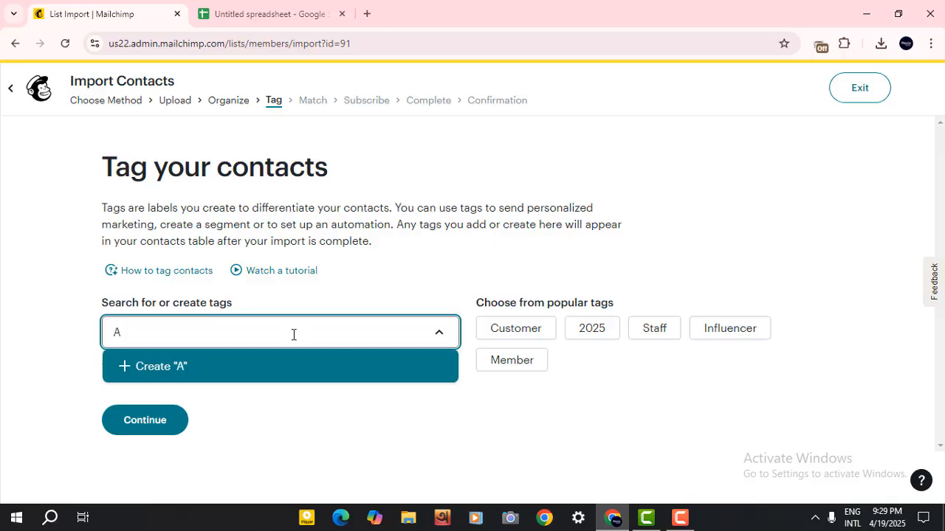
pyautogui.write('udi')
pyautogui.press('BackSpace')
pyautogui.press('BackSpace')
pyautogui.press('BackSpace')
pyautogui.press('BackSpace')
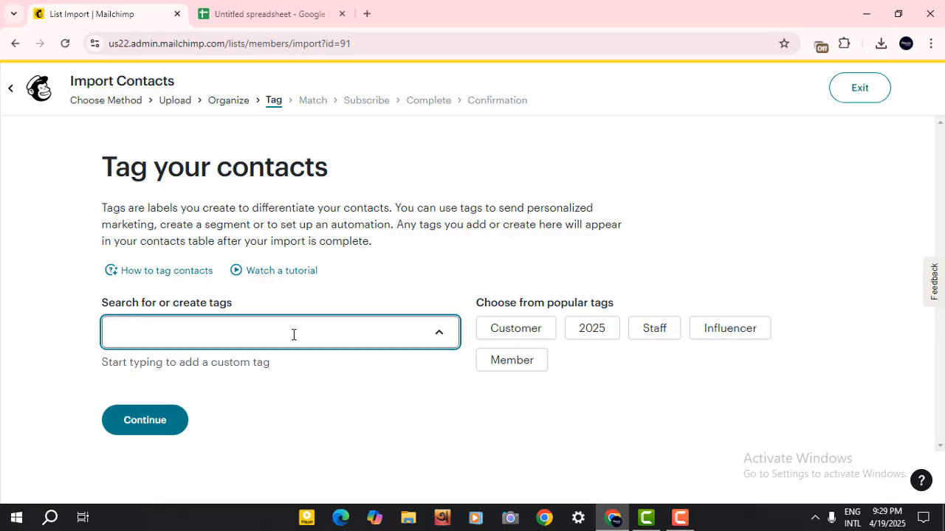
pyautogui.write('Sus')
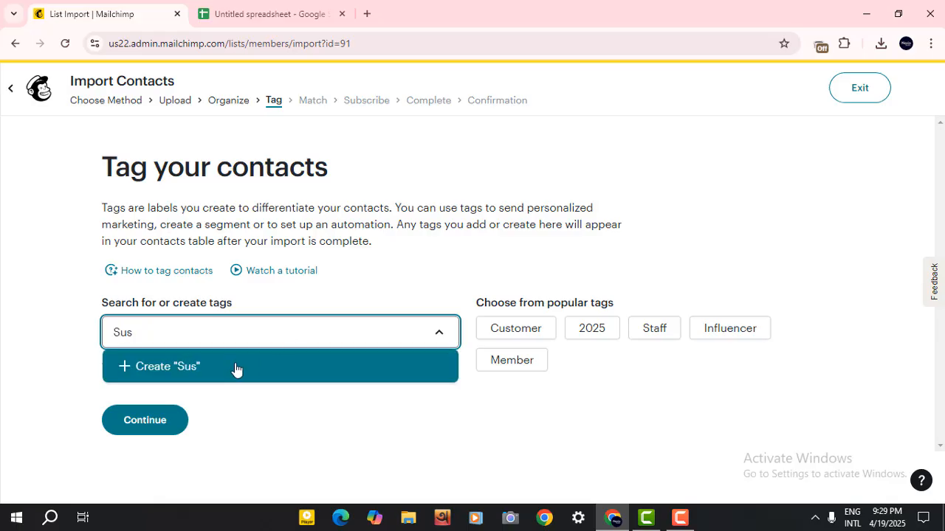
pyautogui.click(169, 373)
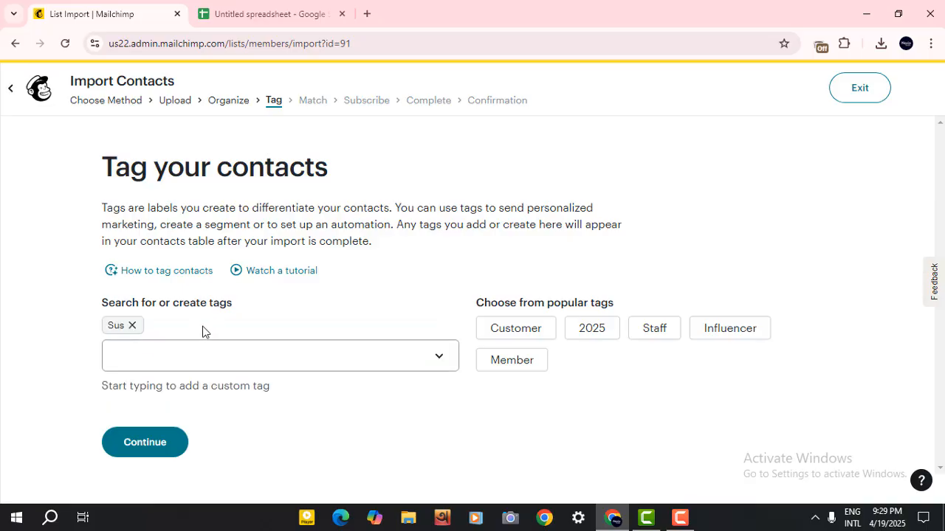
pyautogui.click(145, 443)
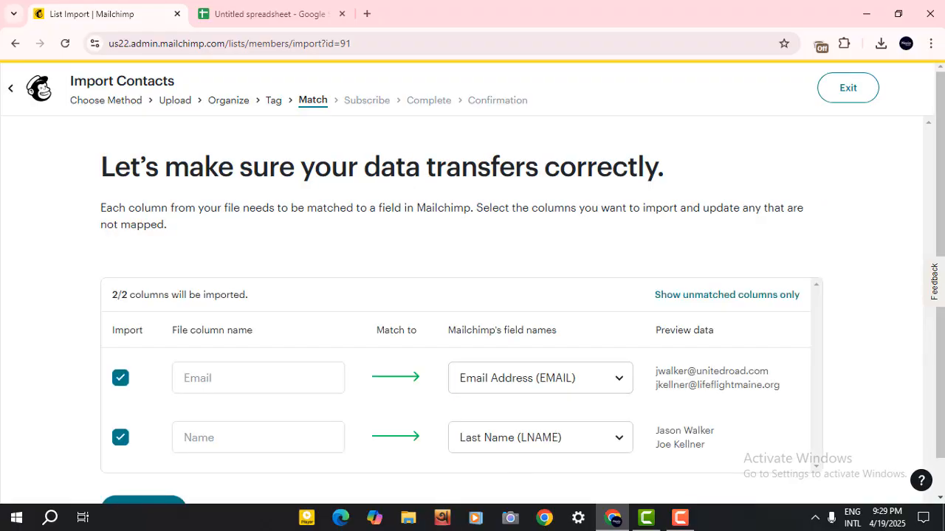
pyautogui.scroll(-1, 165, 435)
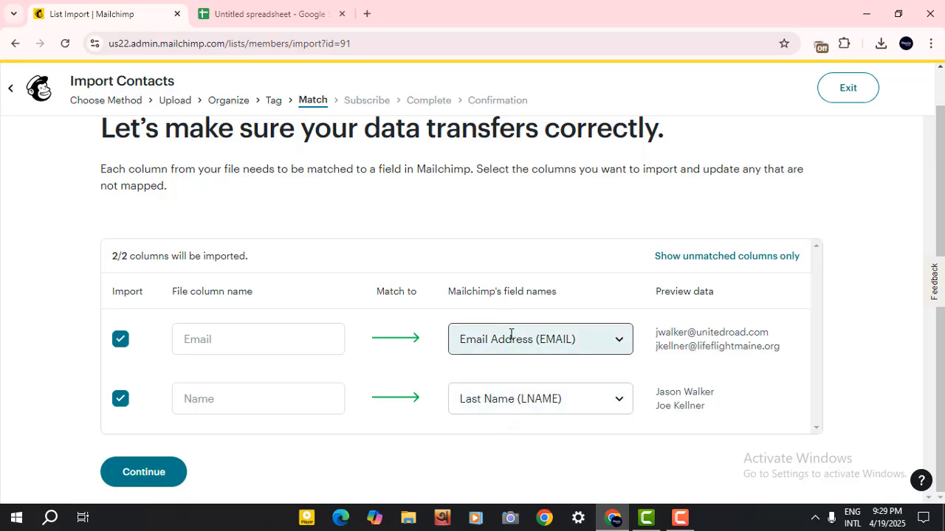
# Accept the column matching, keep Subscribed as the email marketing status, and finalize the import.
pyautogui.click(148, 474)
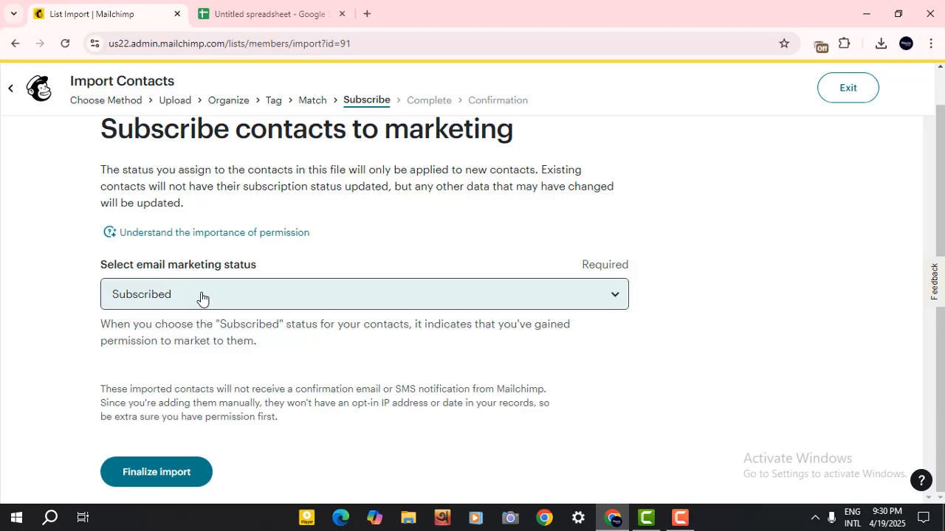
pyautogui.click(234, 307)
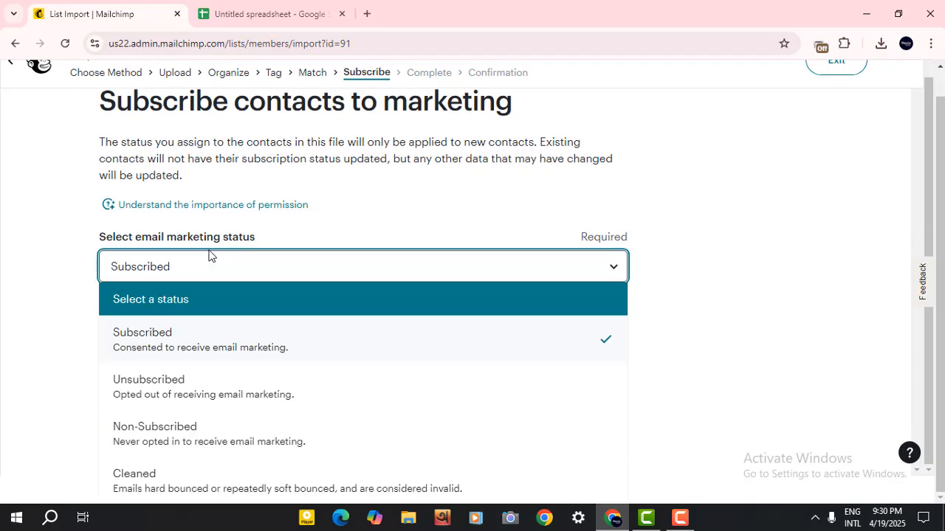
pyautogui.click(63, 271)
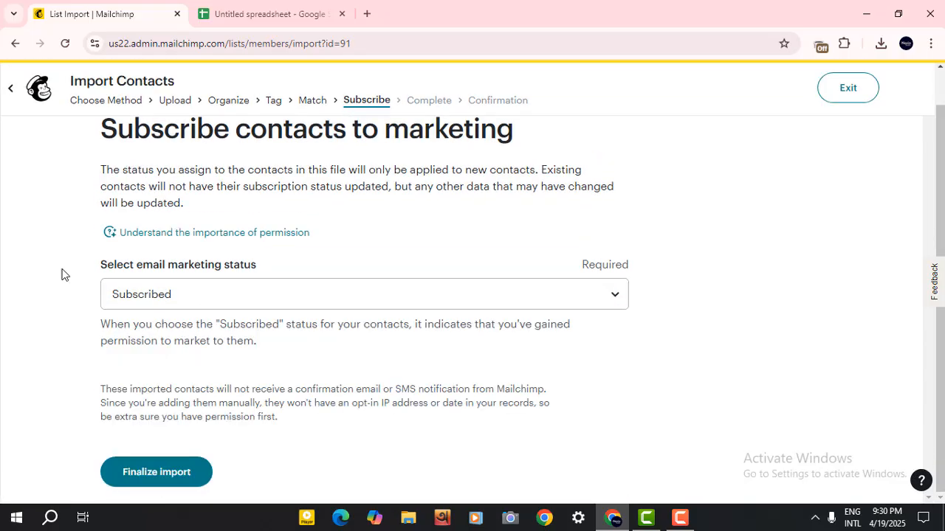
pyautogui.click(148, 479)
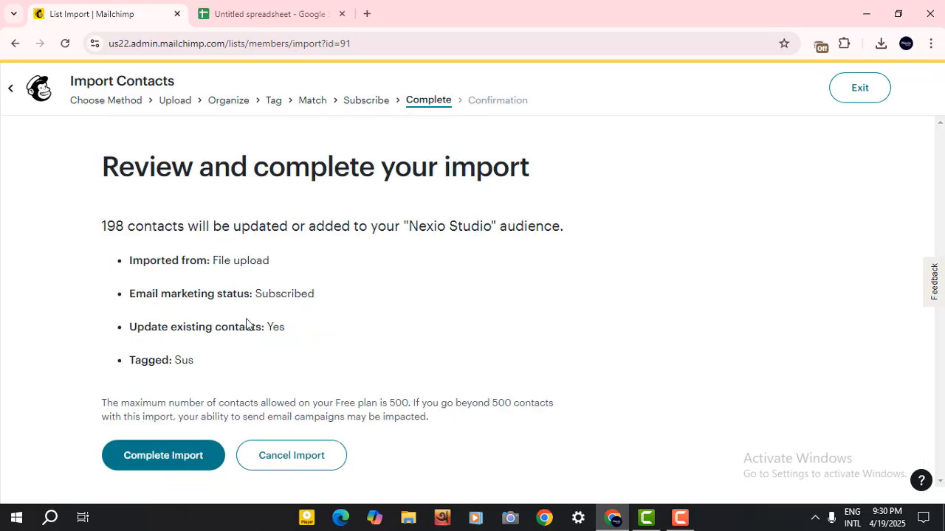
# Review the import summary for the Nexio Studio audience and complete the import.
pyautogui.doubleClick(122, 226)
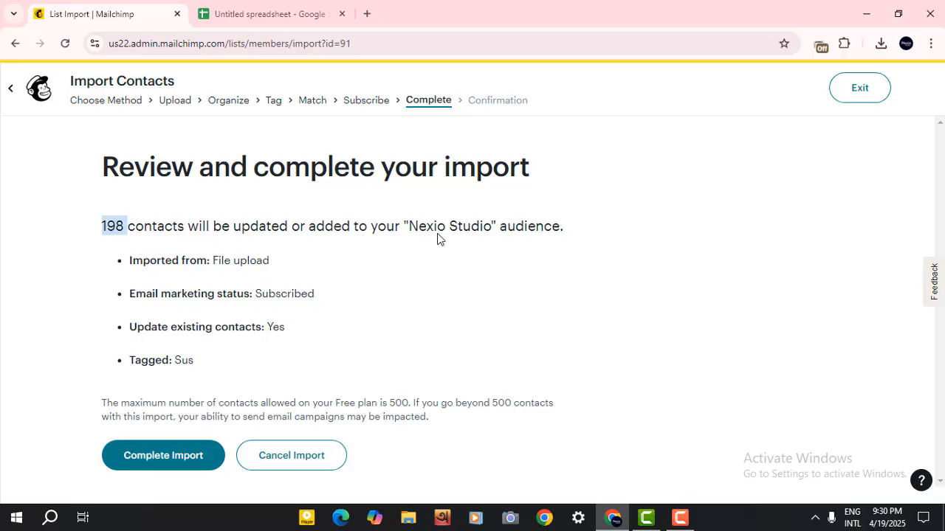
pyautogui.moveTo(411, 227); pyautogui.dragTo(494, 227)
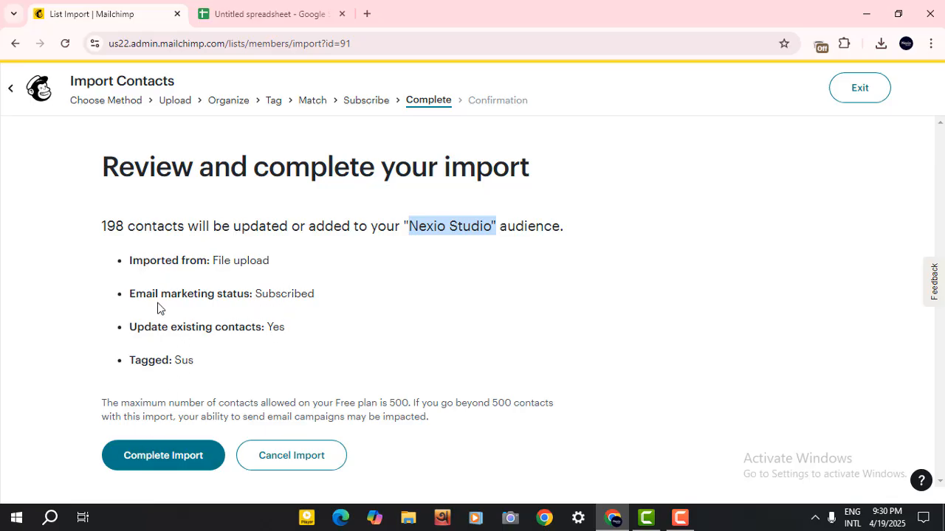
pyautogui.click(152, 469)
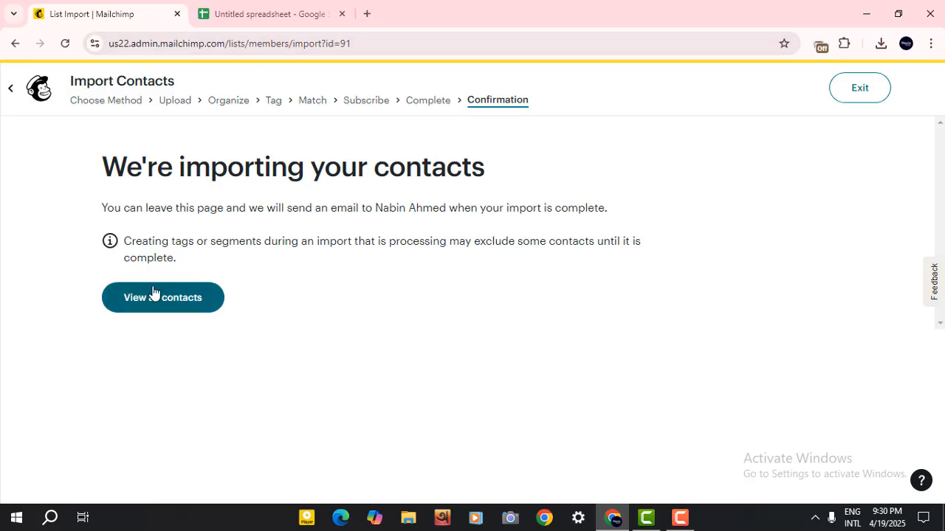
# Open the audience contacts and browse through the imported contact list.
pyautogui.click(167, 310)
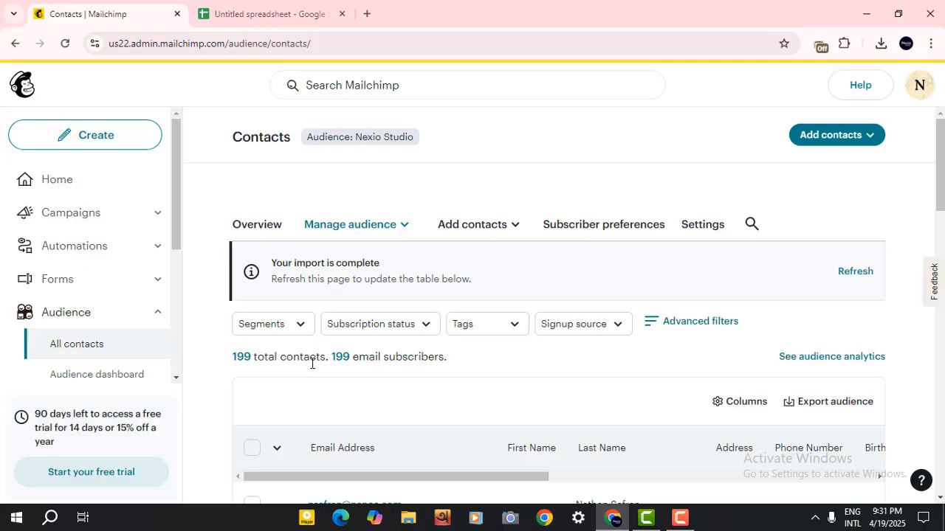
pyautogui.scroll(-2, 312, 365)
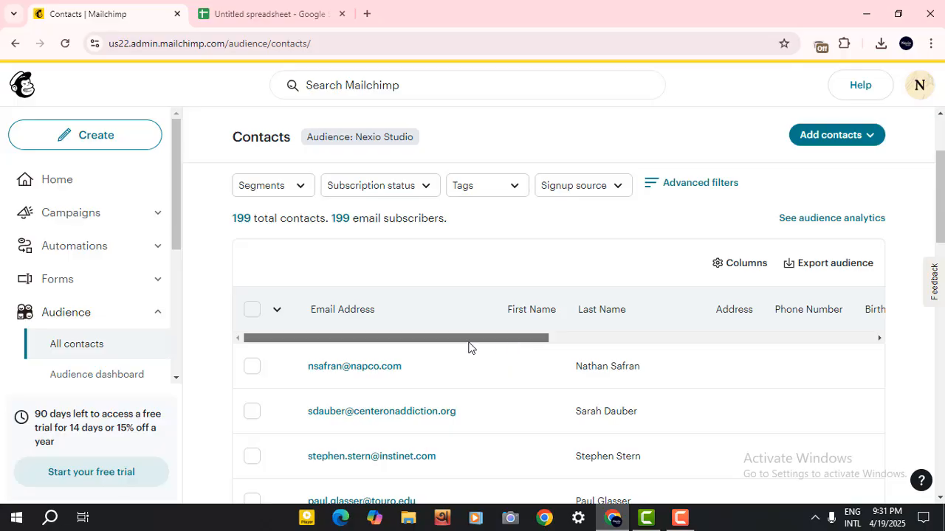
pyautogui.scroll(-13, 426, 364)
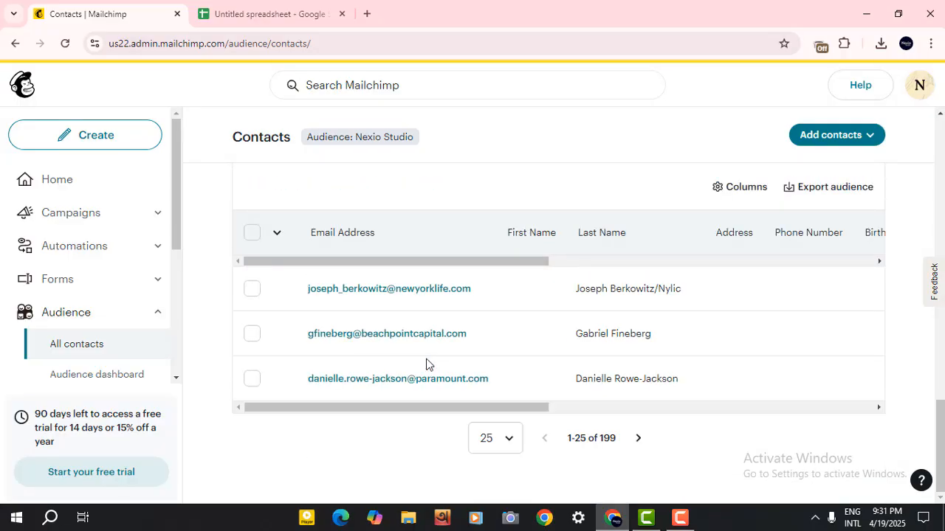
pyautogui.moveTo(432, 407); pyautogui.dragTo(297, 409)
pyautogui.click(509, 446)
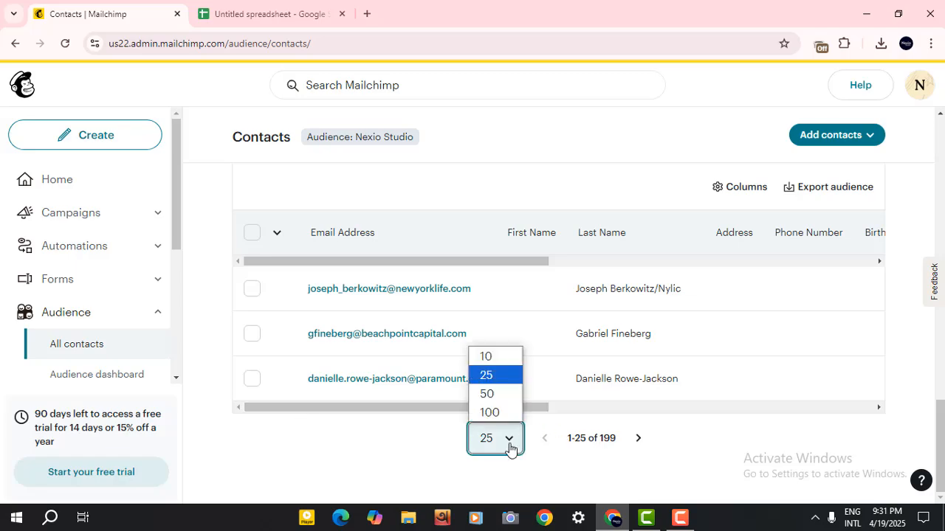
pyautogui.scroll(5, 393, 367)
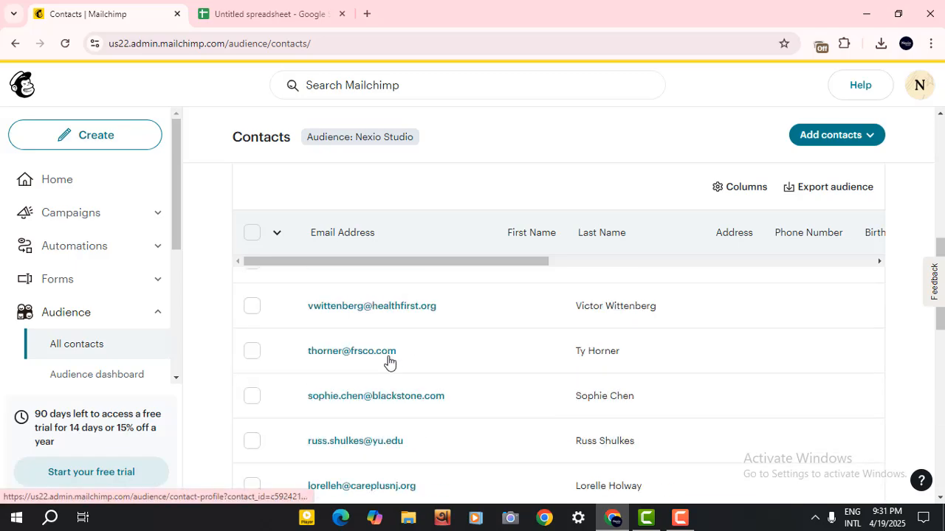
pyautogui.scroll(3, 389, 362)
pyautogui.scroll(-2, 411, 380)
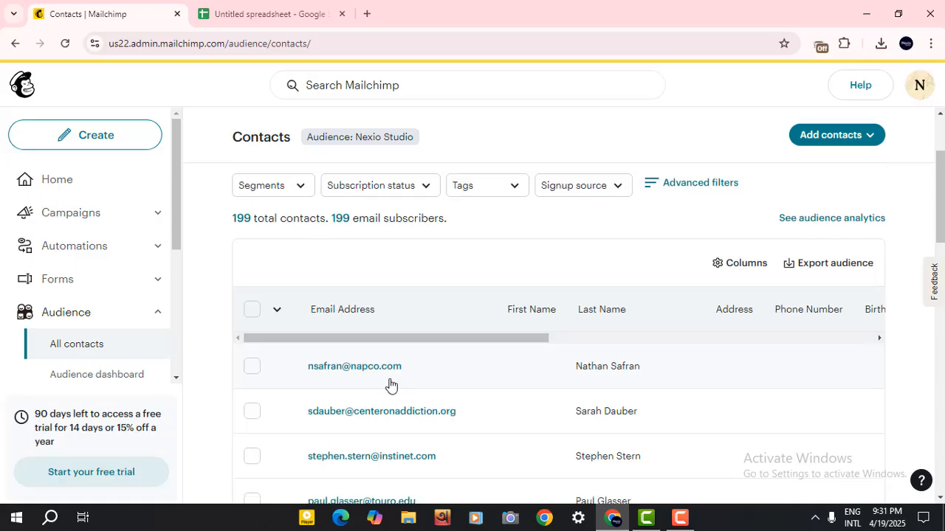
pyautogui.scroll(2, 389, 384)
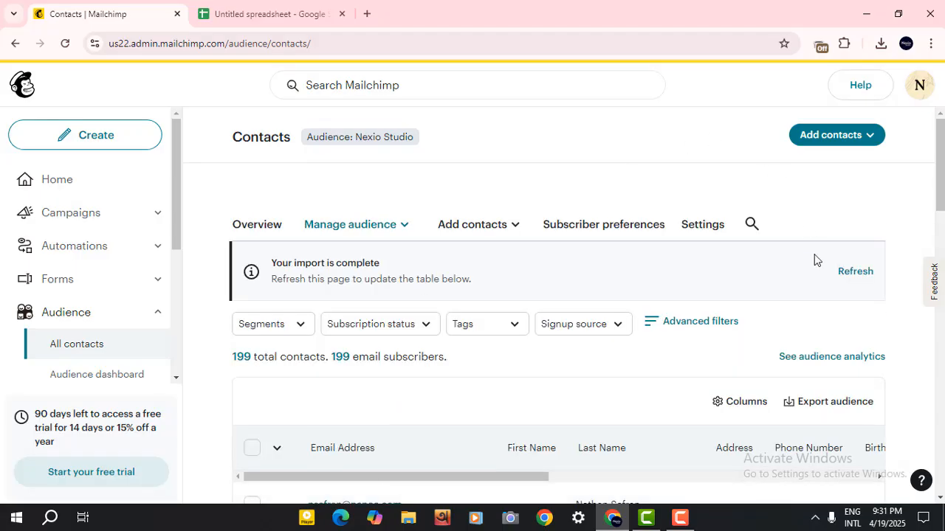
# Create a new regular email campaign and close the design method chooser.
pyautogui.click(92, 143)
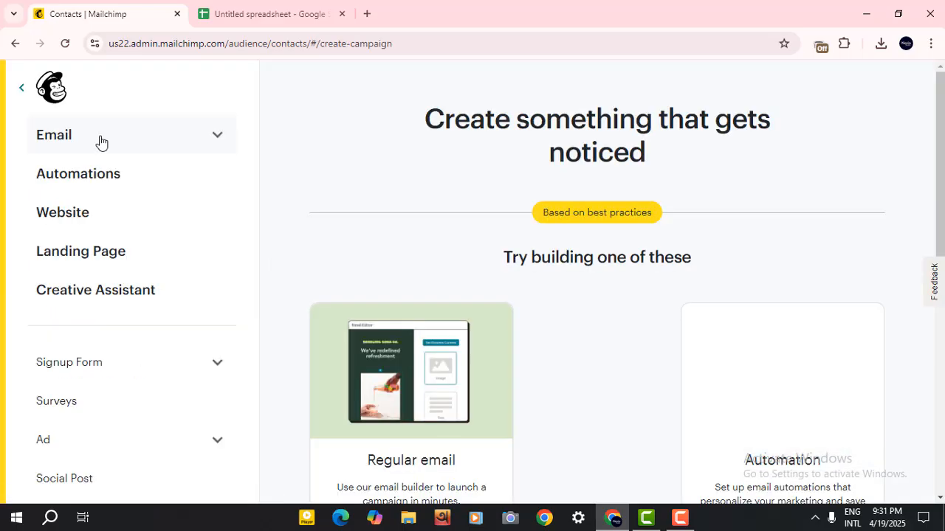
pyautogui.scroll(-3, 396, 202)
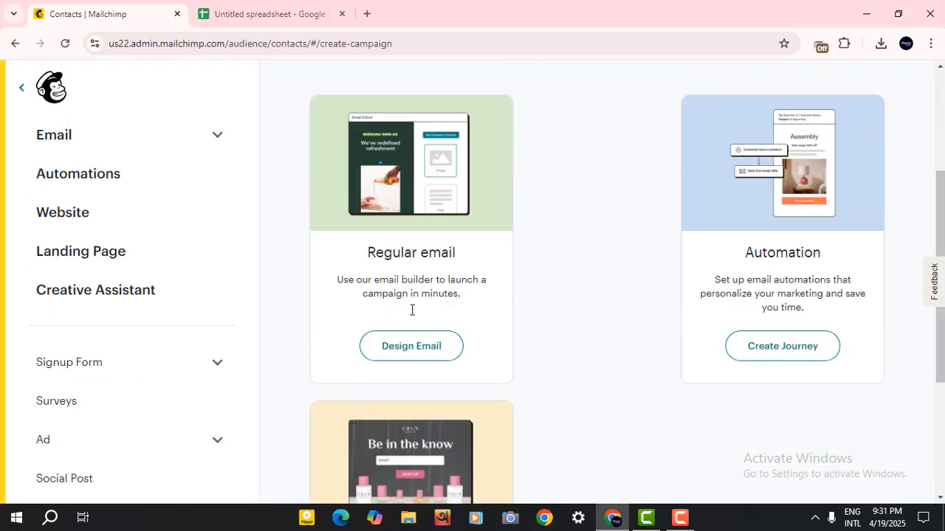
pyautogui.scroll(-3, 355, 276)
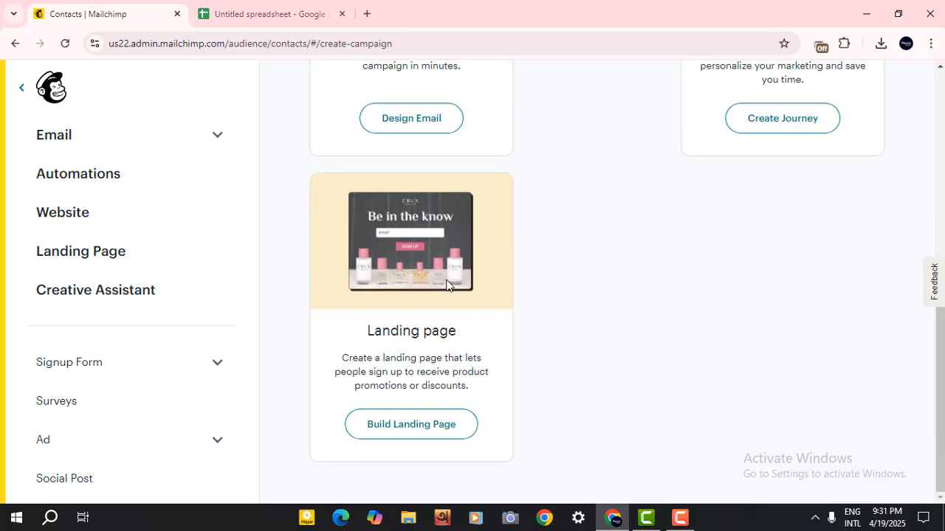
pyautogui.scroll(3, 421, 263)
pyautogui.click(404, 332)
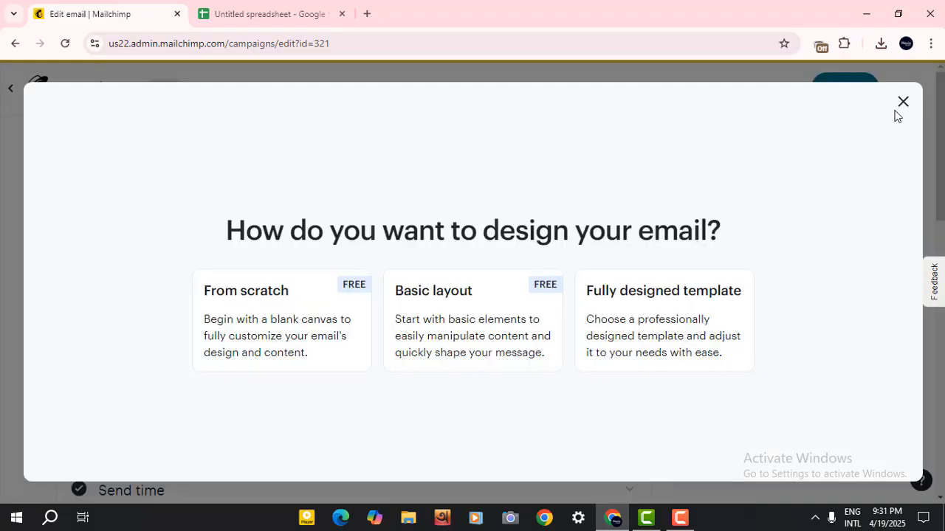
pyautogui.click(900, 102)
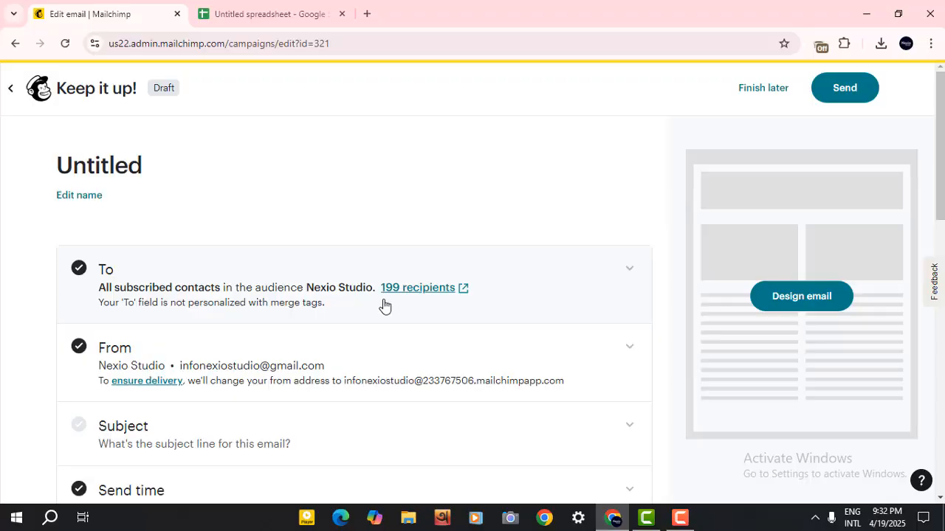
# Set the subject to Social Media Short Ads Video Services and the preview text to We are Create Commercial Ads, Promo Ads, Short Video Ads, Product Ads, Event Ads, then save.
pyautogui.scroll(-1, 202, 274)
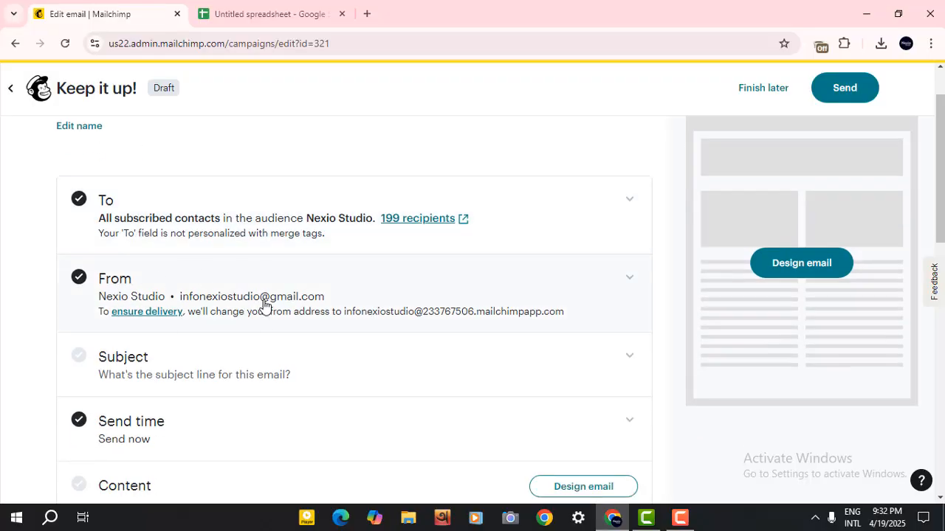
pyautogui.scroll(-2, 258, 304)
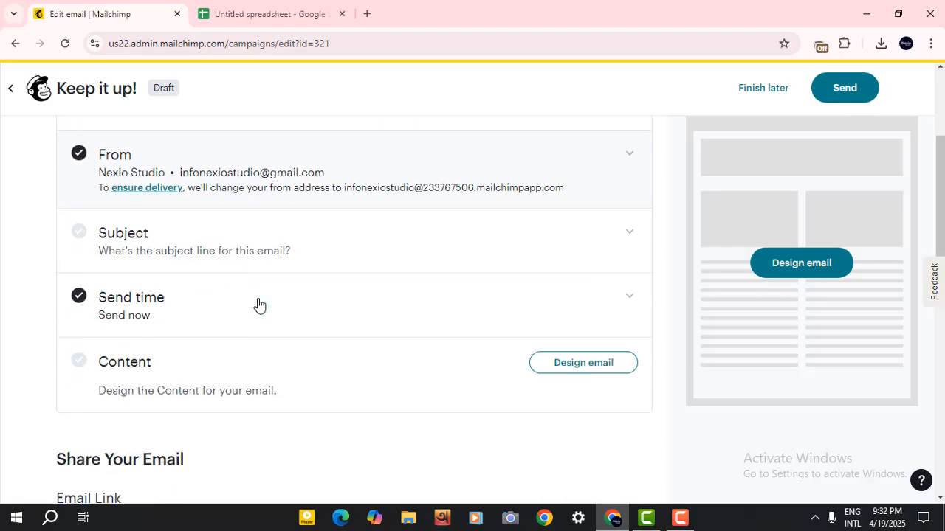
pyautogui.click(182, 227)
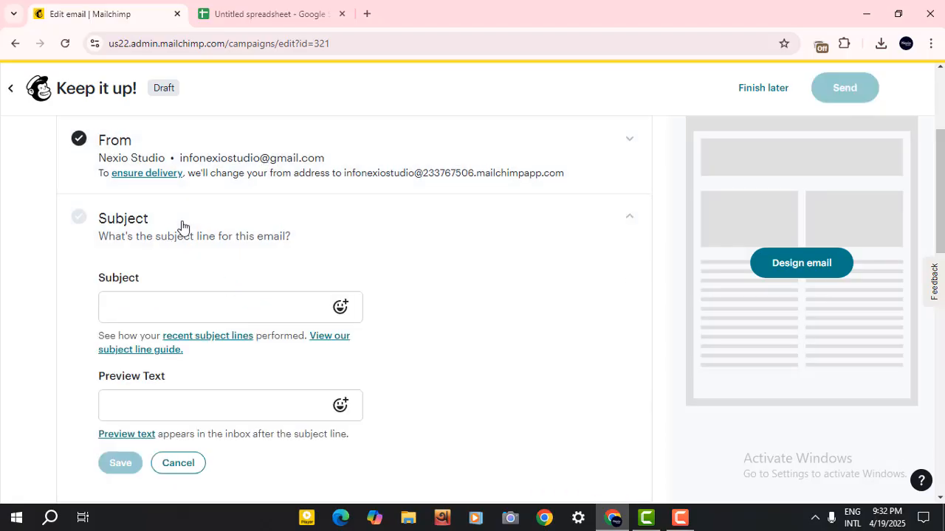
pyautogui.click(167, 301)
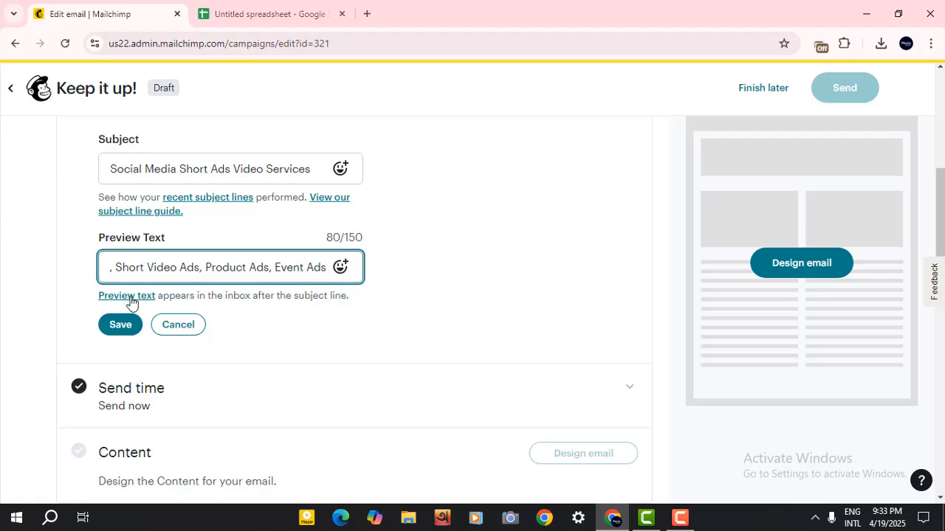
pyautogui.click(122, 326)
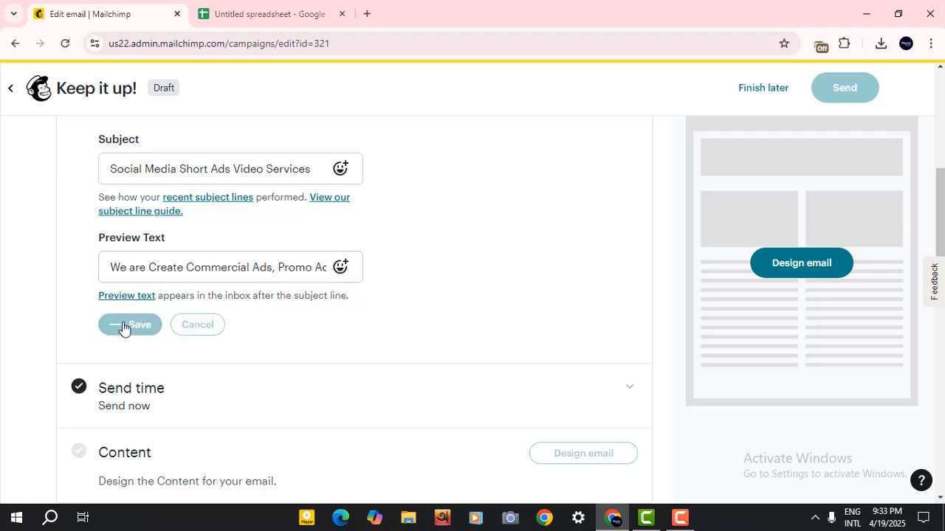
# Open the email content designer and choose to start from scratch instead of a template.
pyautogui.scroll(2, 184, 244)
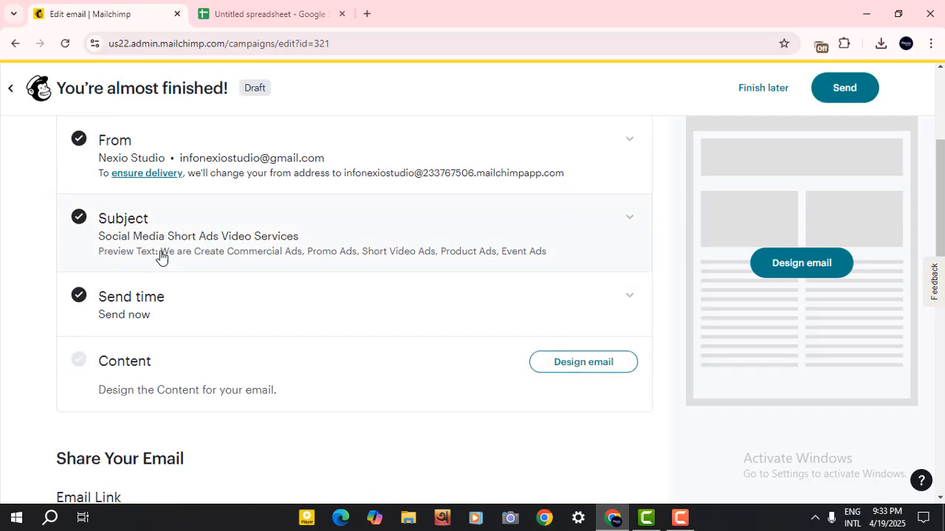
pyautogui.scroll(1, 164, 281)
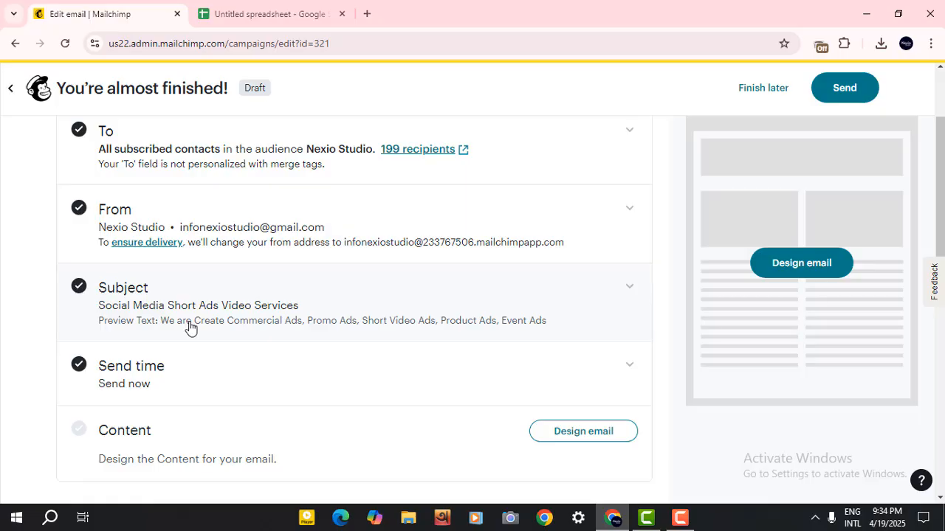
pyautogui.scroll(-1, 190, 328)
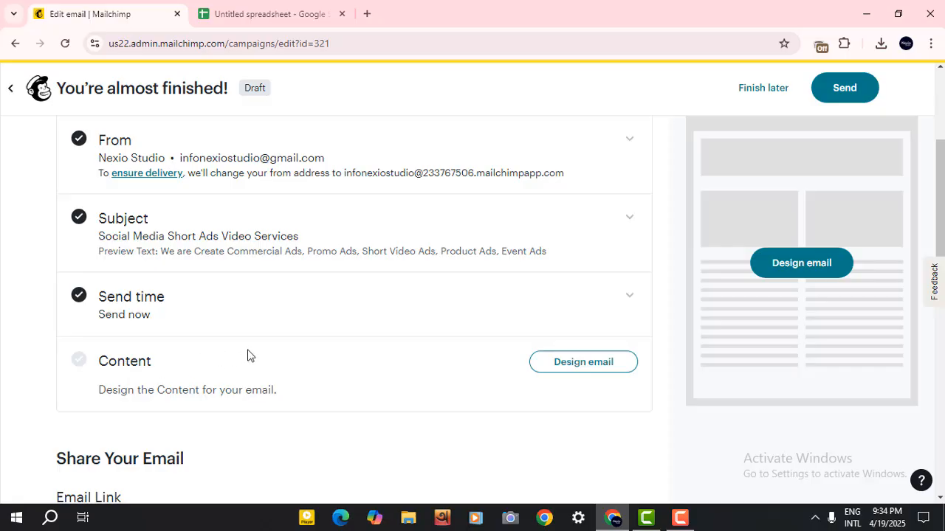
pyautogui.click(559, 368)
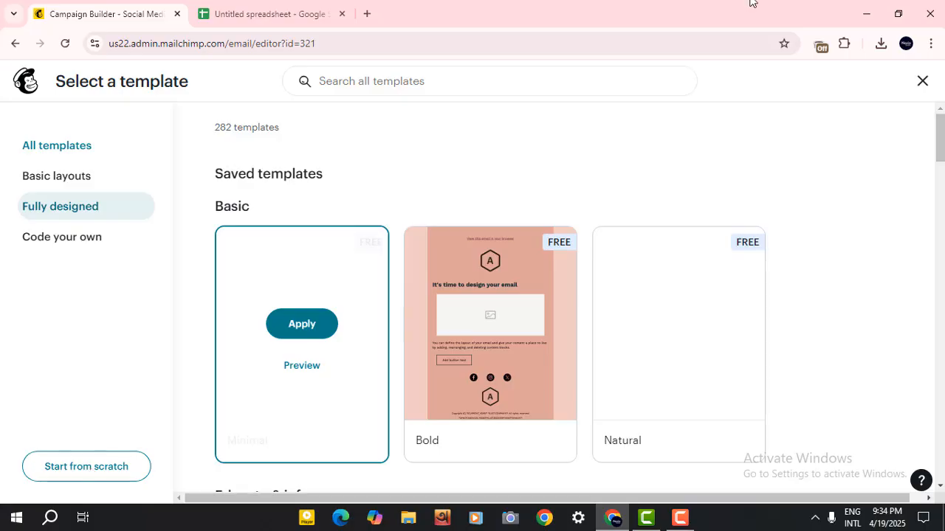
pyautogui.click(99, 469)
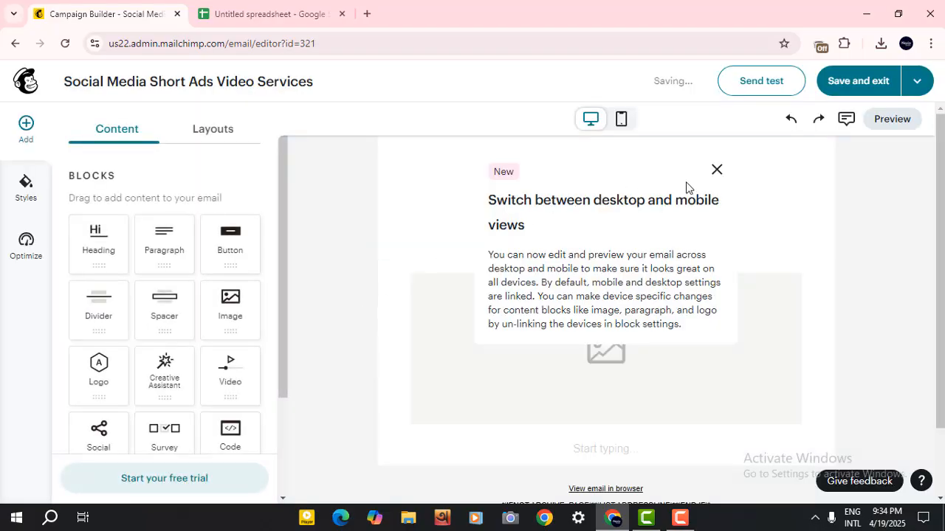
# Dismiss the desktop/mobile tip and delete the placeholder logo block from the email.
pyautogui.click(716, 170)
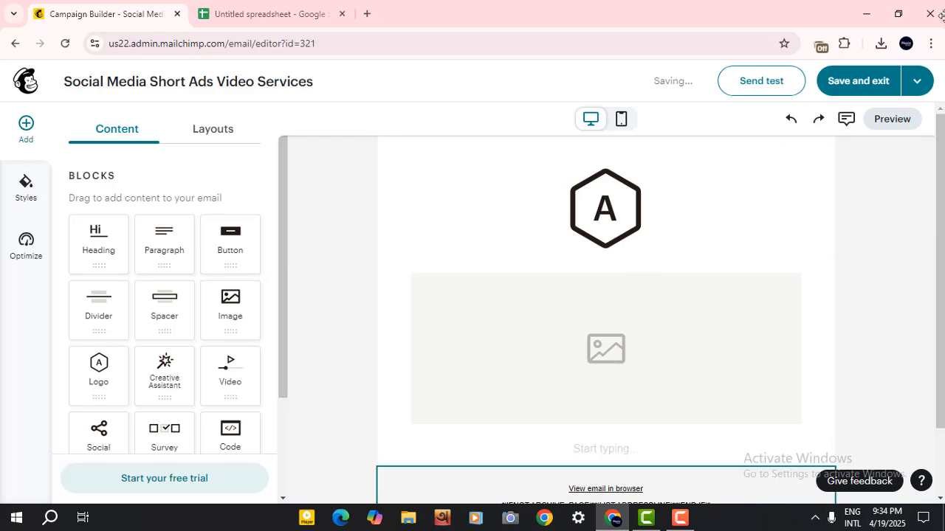
pyautogui.click(553, 223)
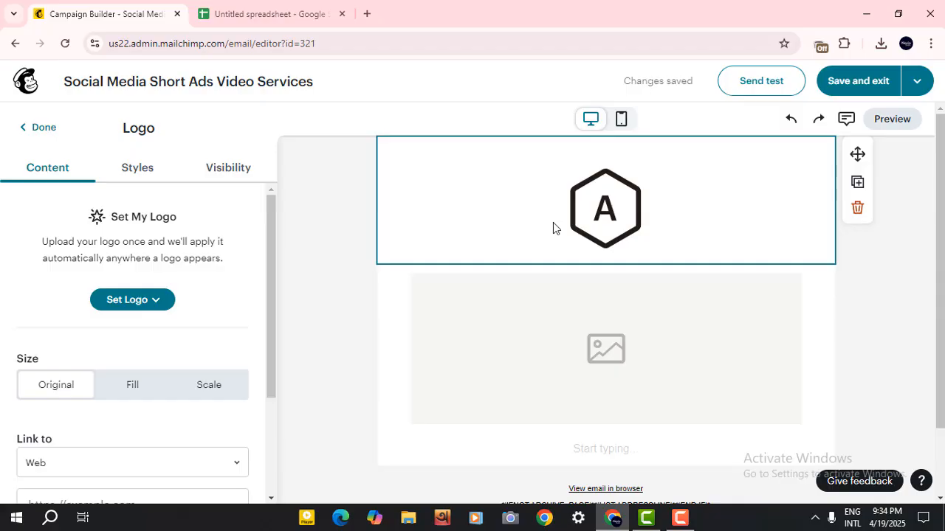
pyautogui.click(856, 209)
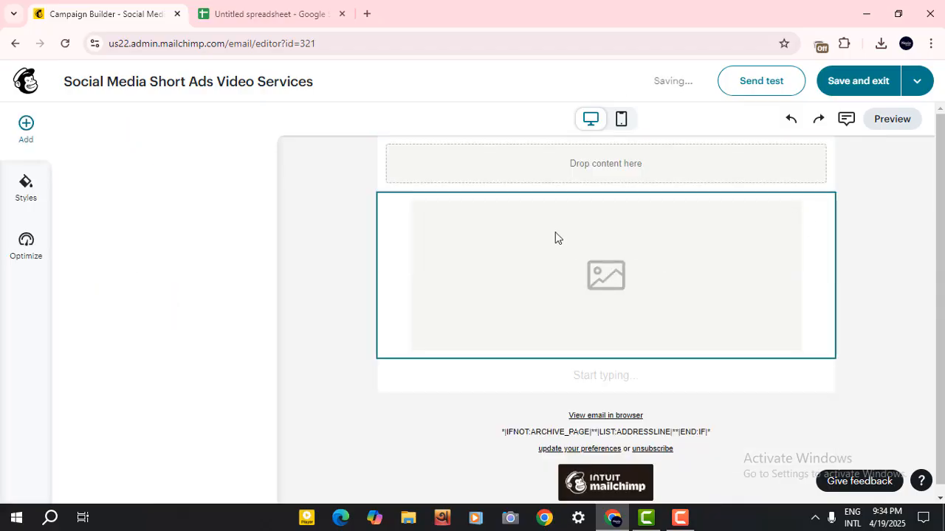
# Scroll through the designed email to review its sections.
pyautogui.click(566, 185)
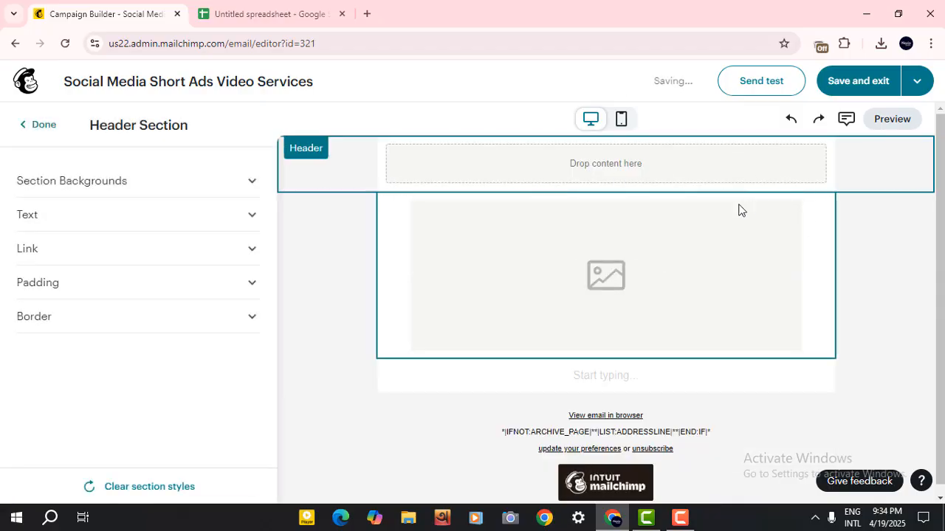
pyautogui.click(326, 273)
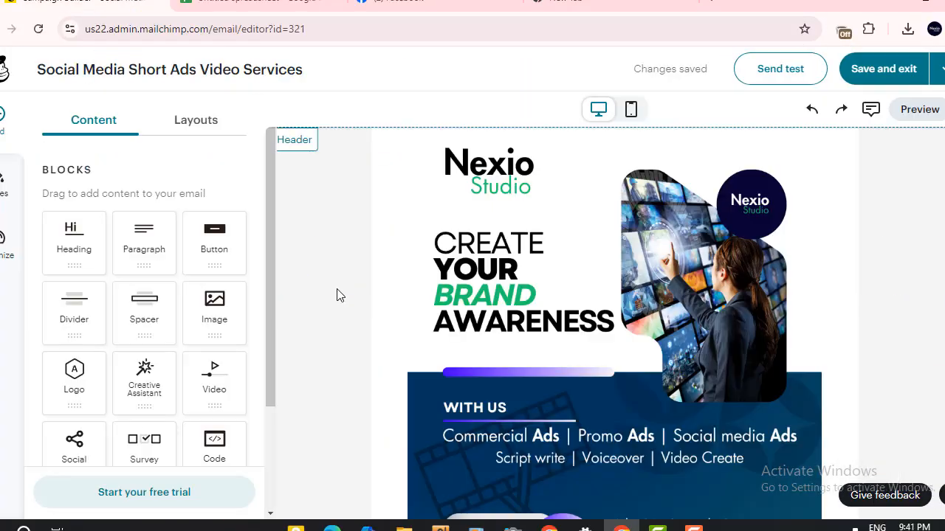
pyautogui.scroll(-5, 359, 277)
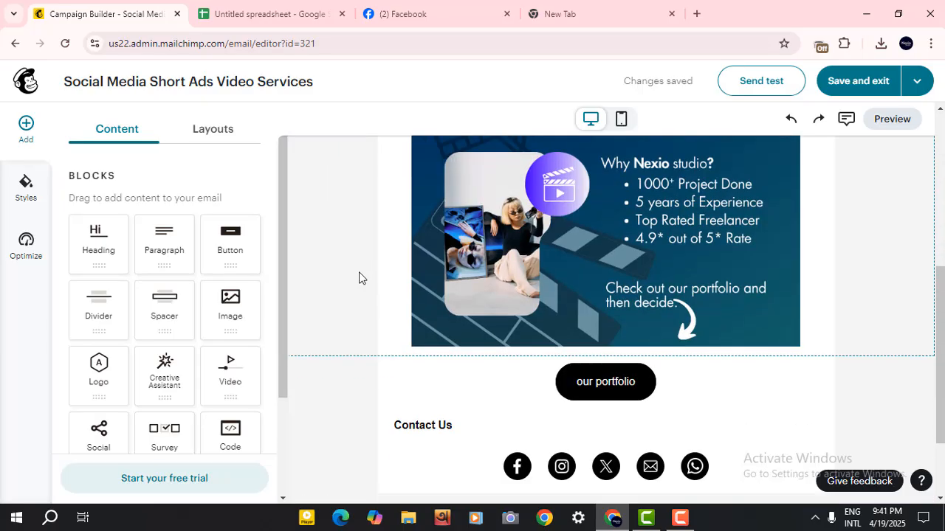
# Save the finished email design and exit the content editor.
pyautogui.scroll(-2, 359, 278)
pyautogui.scroll(6, 443, 309)
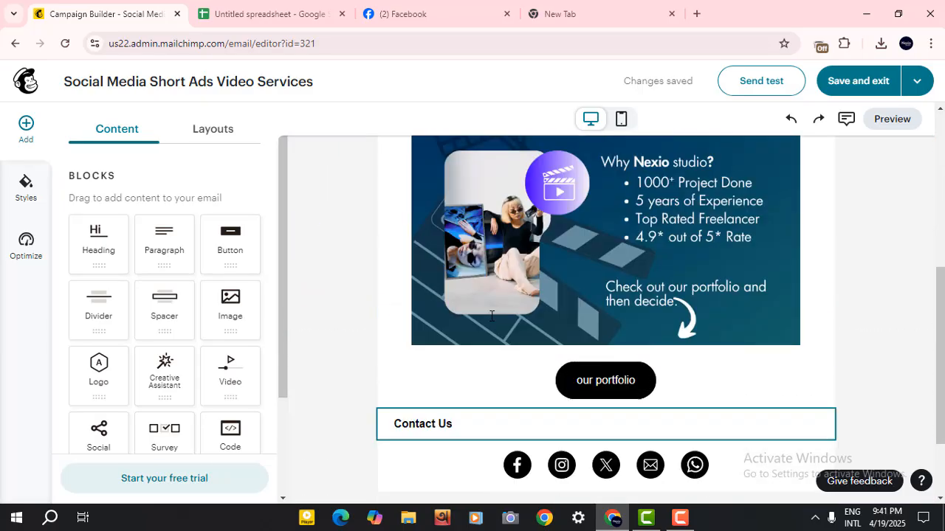
pyautogui.scroll(2, 491, 315)
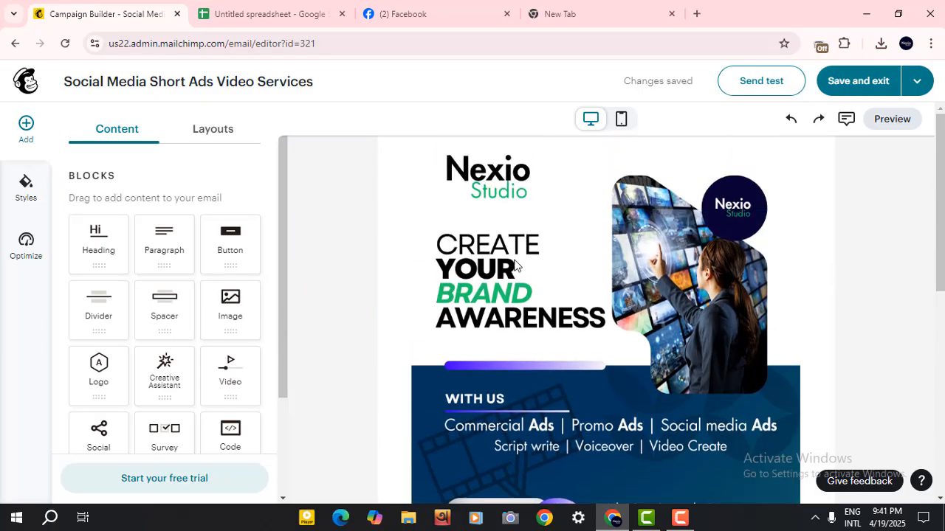
pyautogui.click(844, 83)
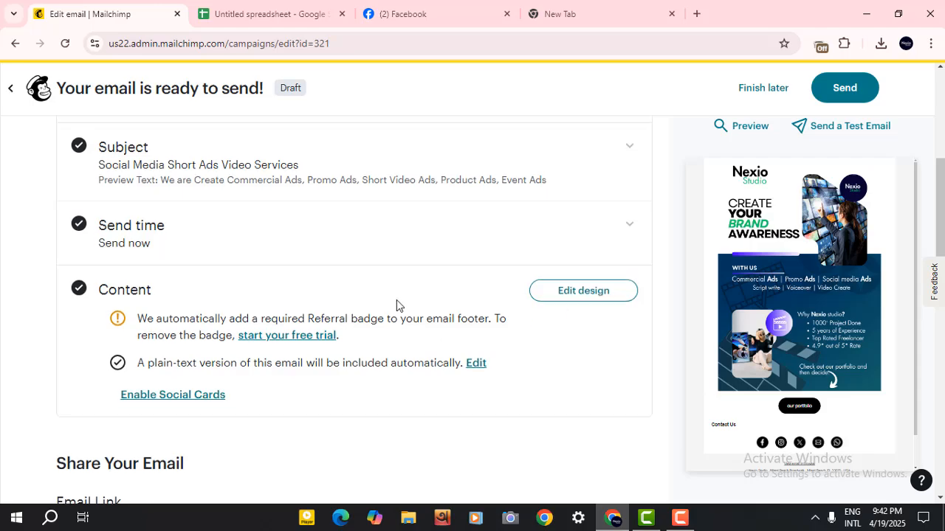
# Review the campaign checklist's recipients, sender, subject, send time and content sections before sending.
pyautogui.scroll(-3, 397, 303)
pyautogui.scroll(-3, 297, 281)
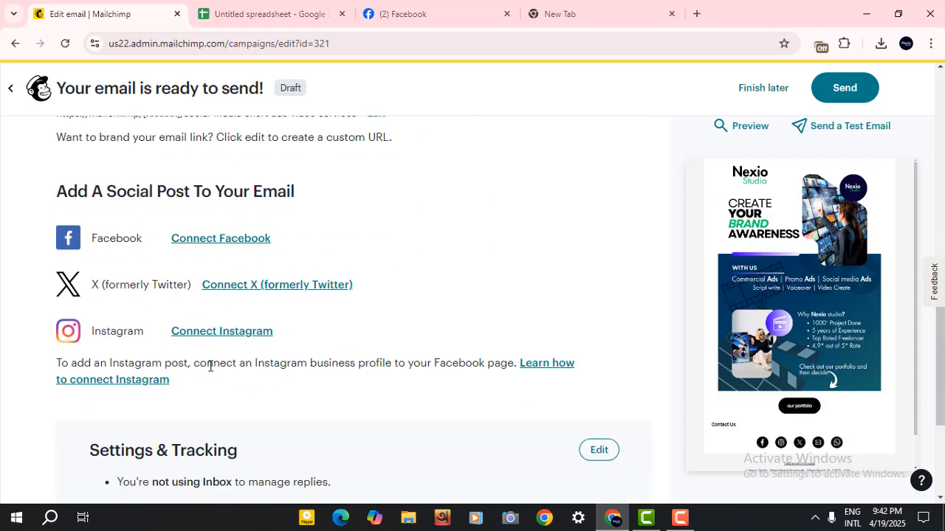
pyautogui.scroll(-3, 361, 338)
pyautogui.scroll(9, 359, 338)
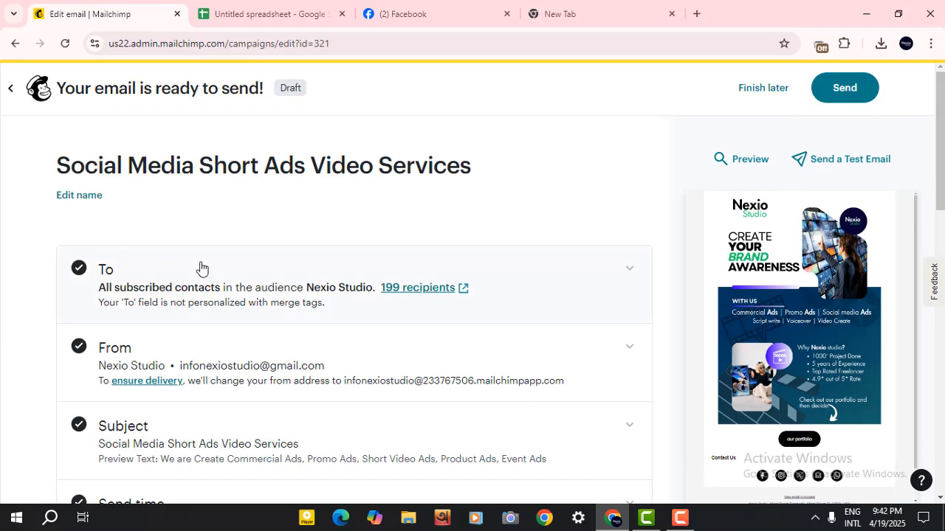
pyautogui.scroll(-1, 342, 234)
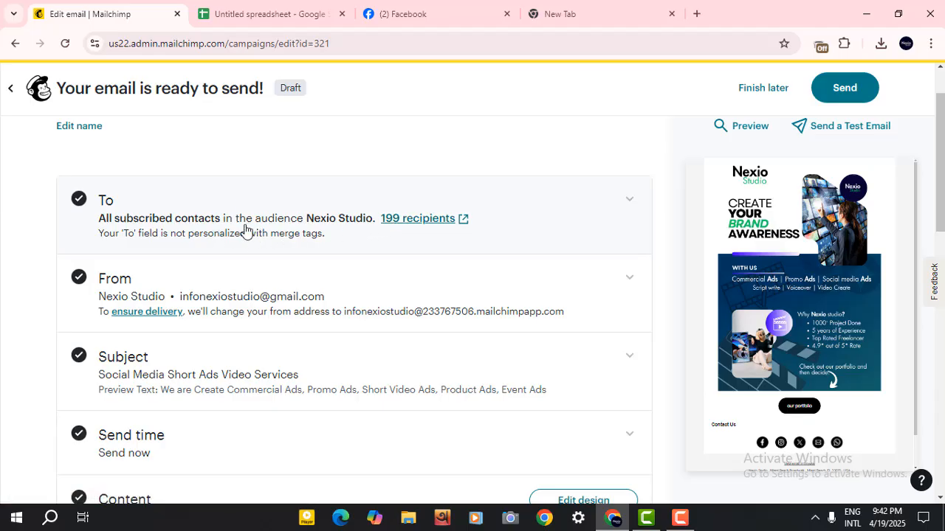
pyautogui.scroll(-2, 246, 231)
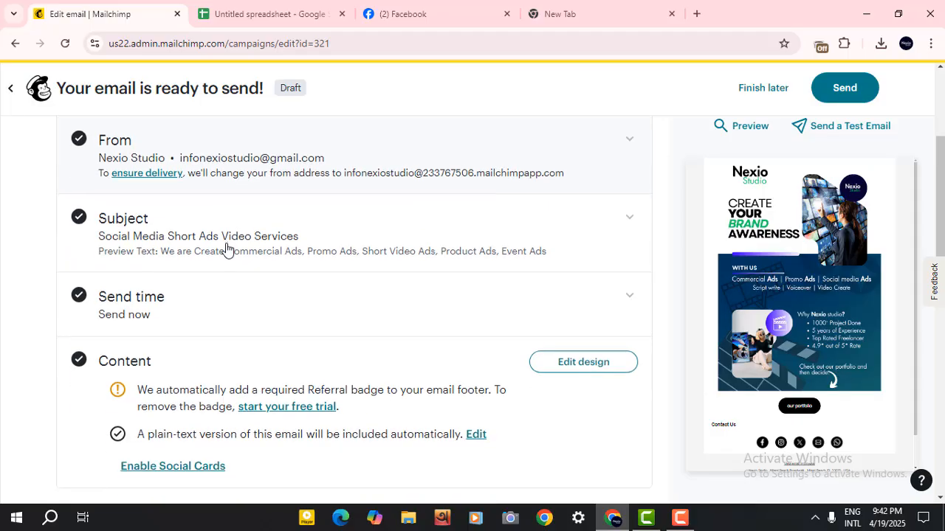
pyautogui.scroll(-1, 186, 313)
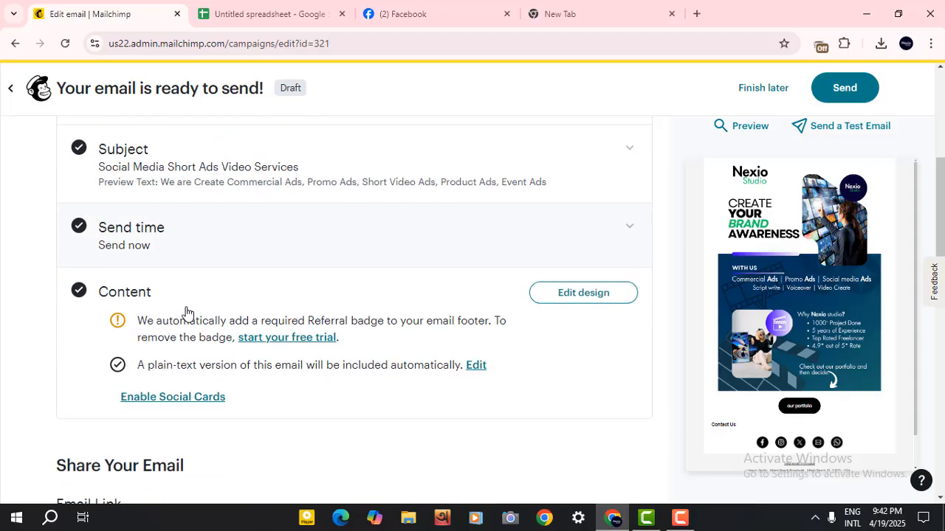
pyautogui.moveTo(218, 316); pyautogui.dragTo(382, 319)
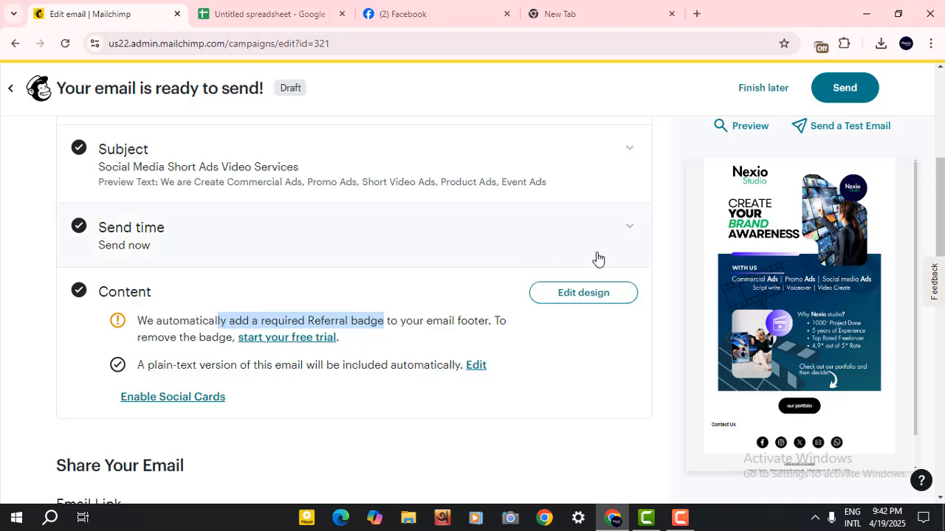
pyautogui.scroll(-3, 746, 265)
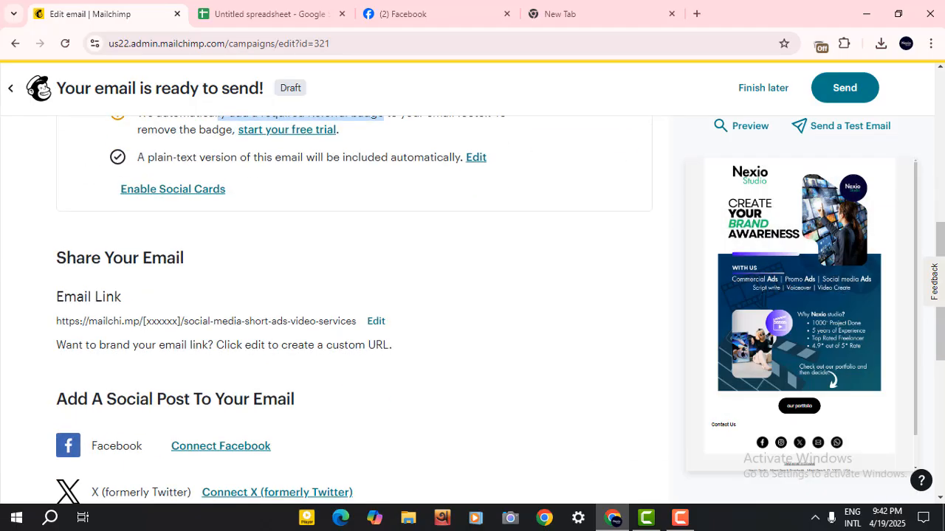
pyautogui.scroll(-3, 830, 346)
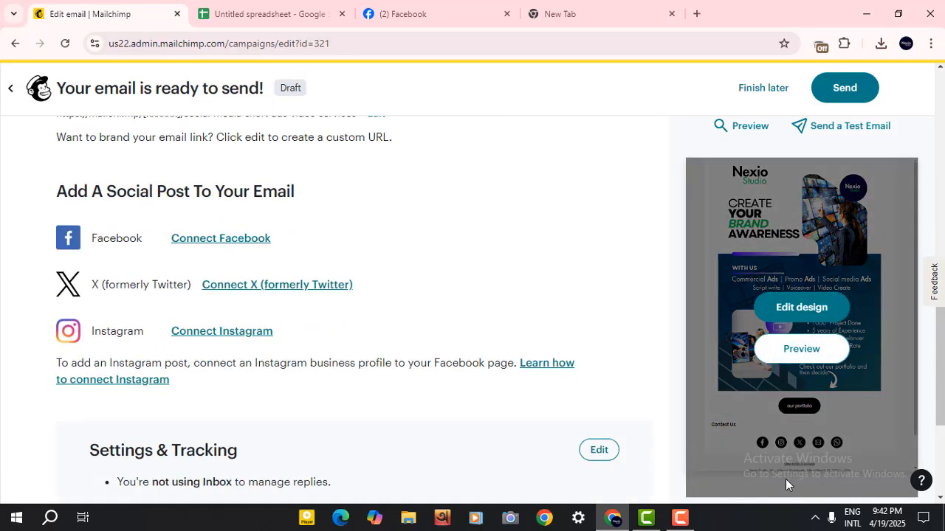
pyautogui.scroll(5, 299, 344)
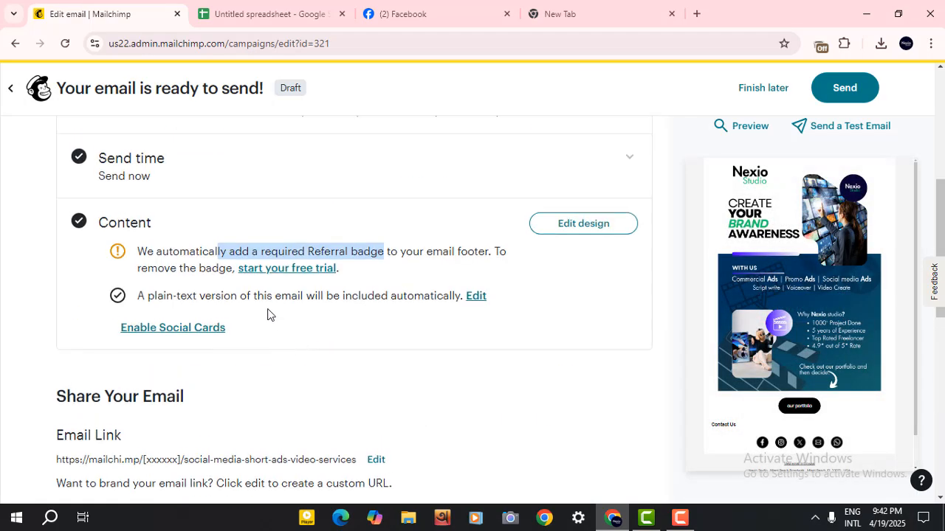
pyautogui.doubleClick(167, 266)
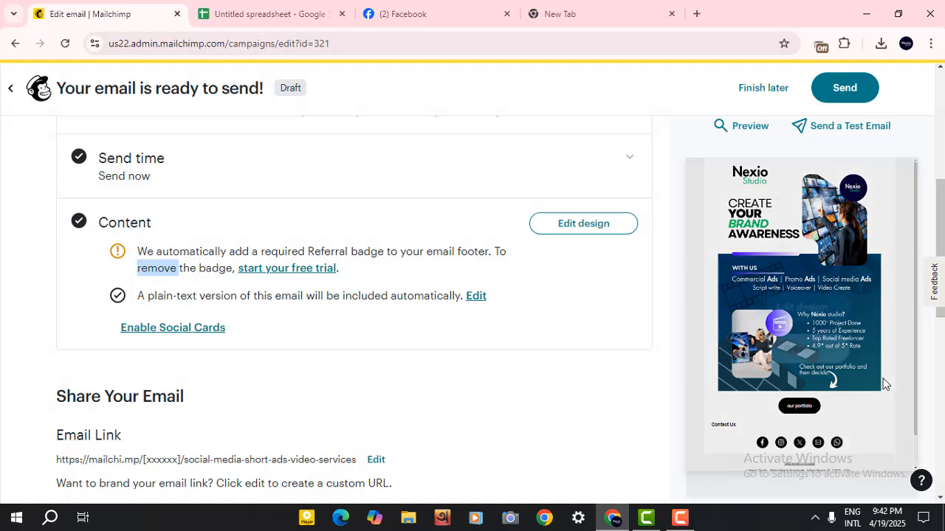
# Send the Social Media Short Ads Video Services campaign to the Nexio Studio audience immediately.
pyautogui.scroll(4, 590, 254)
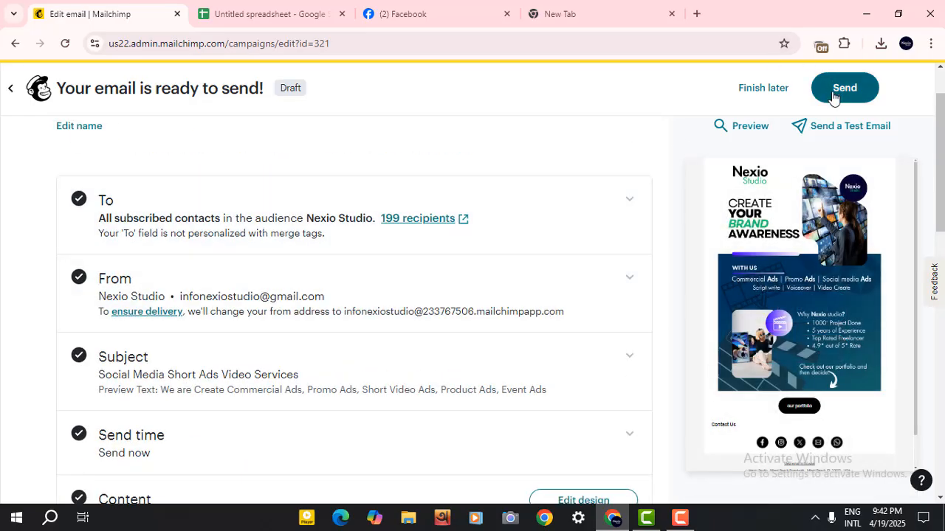
pyautogui.click(833, 97)
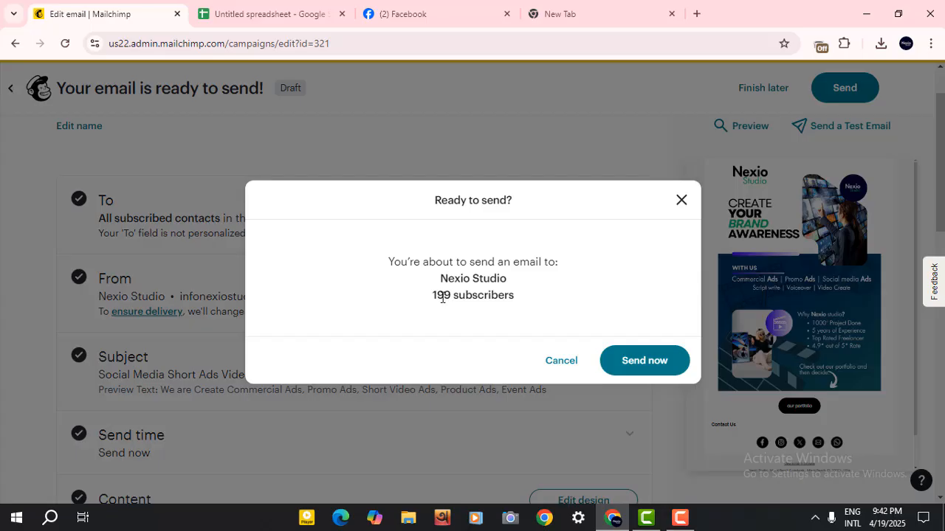
pyautogui.click(644, 361)
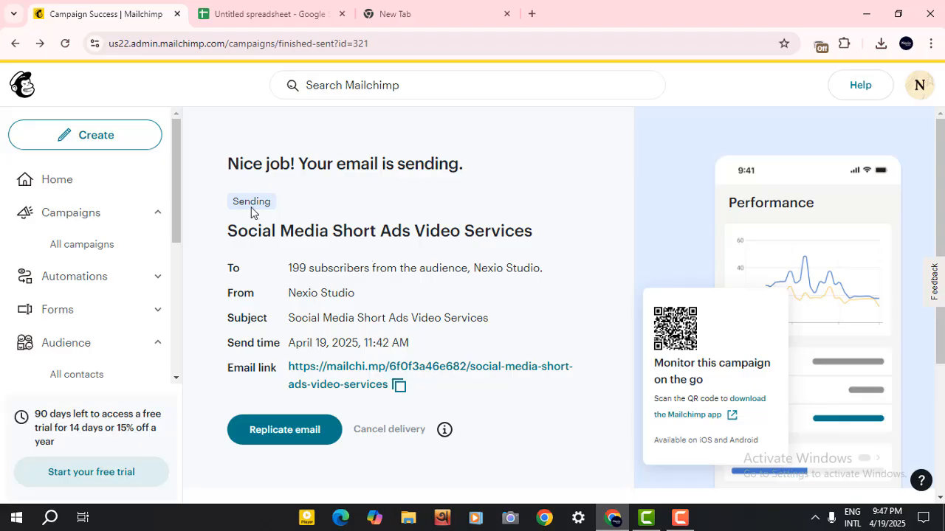
# Go to all campaigns and open the report for the Social Media Short Ads Video Services campaign.
pyautogui.click(70, 250)
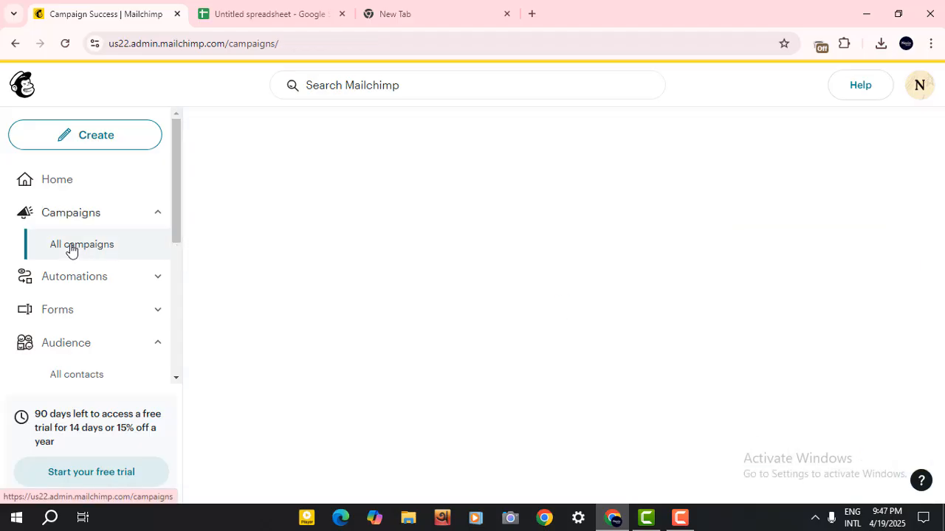
pyautogui.scroll(-2, 382, 312)
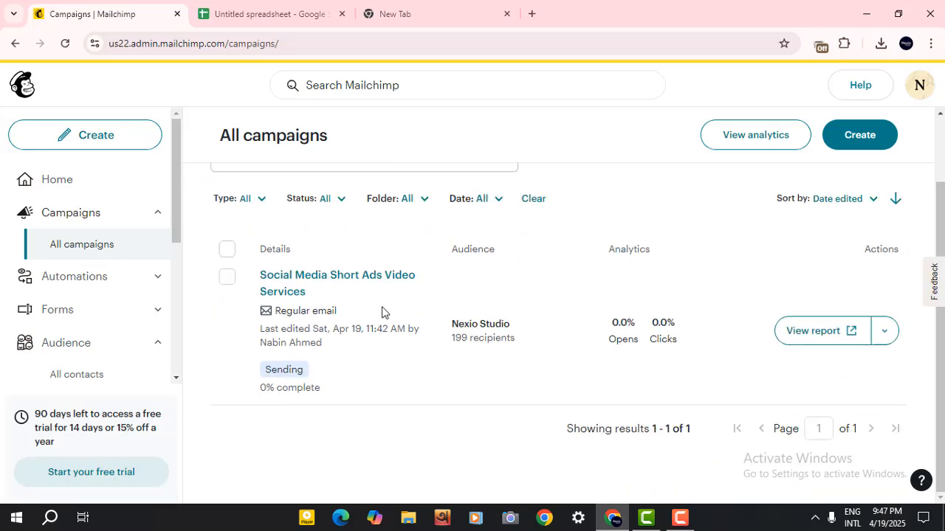
pyautogui.doubleClick(289, 369)
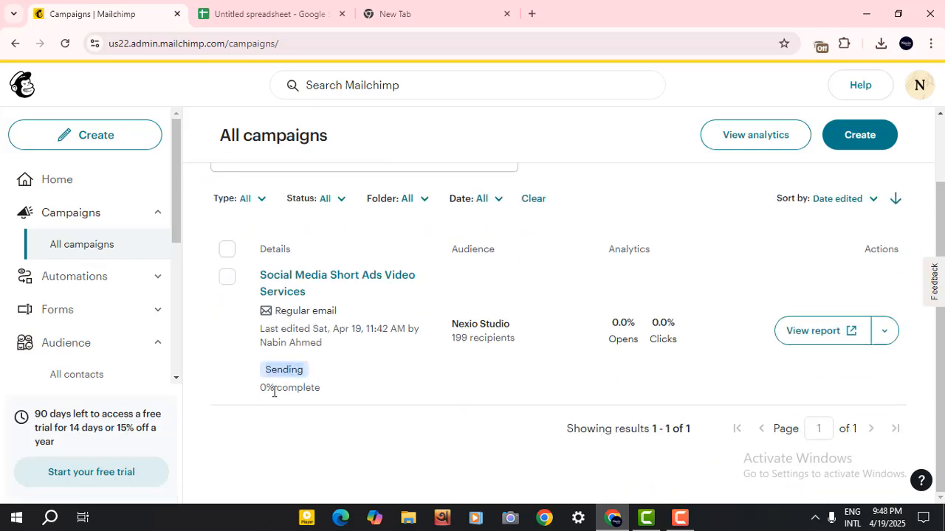
pyautogui.tripleClick(273, 389)
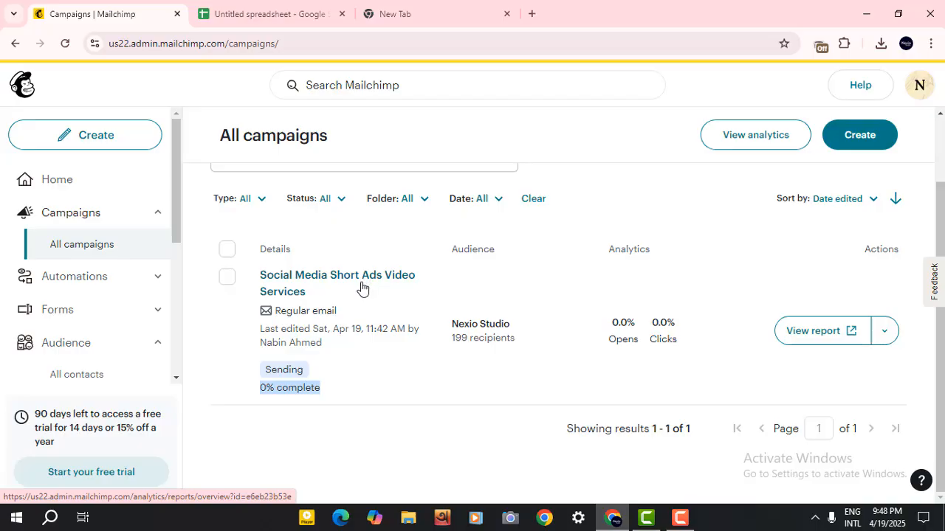
pyautogui.click(808, 336)
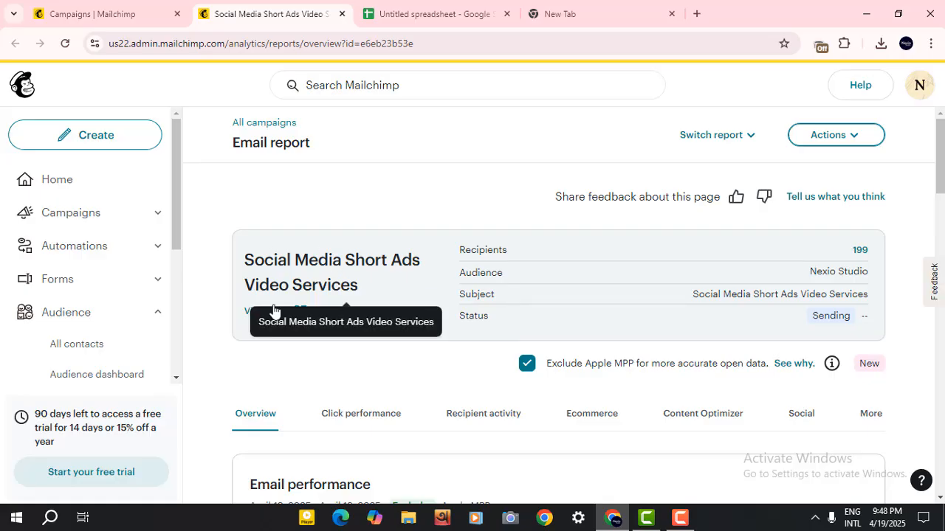
# Examine the email report's open, click, bounce and unsubscribe rates.
pyautogui.moveTo(251, 258); pyautogui.dragTo(363, 286)
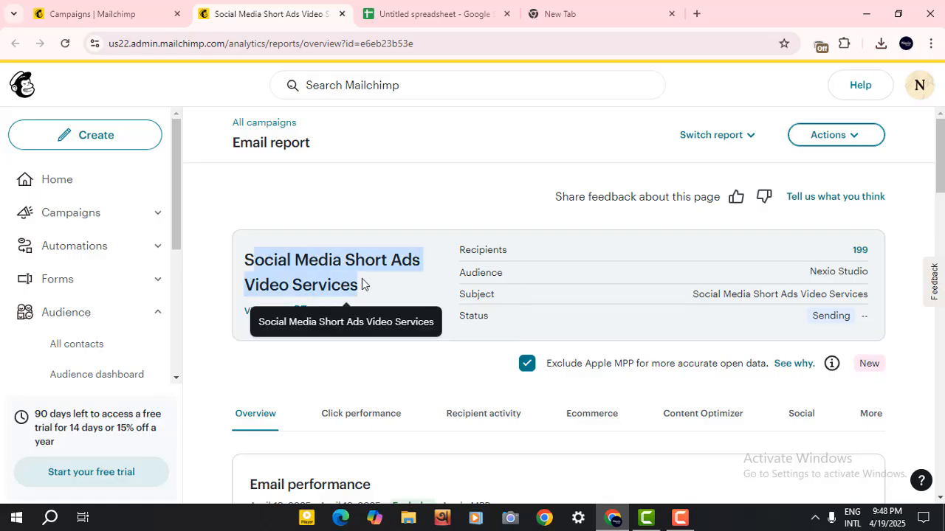
pyautogui.scroll(-4, 516, 292)
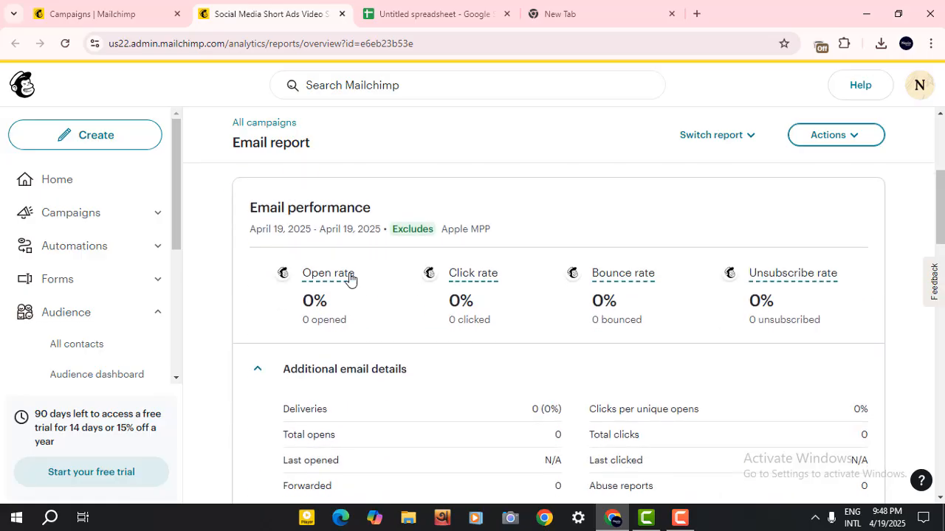
pyautogui.tripleClick(290, 212)
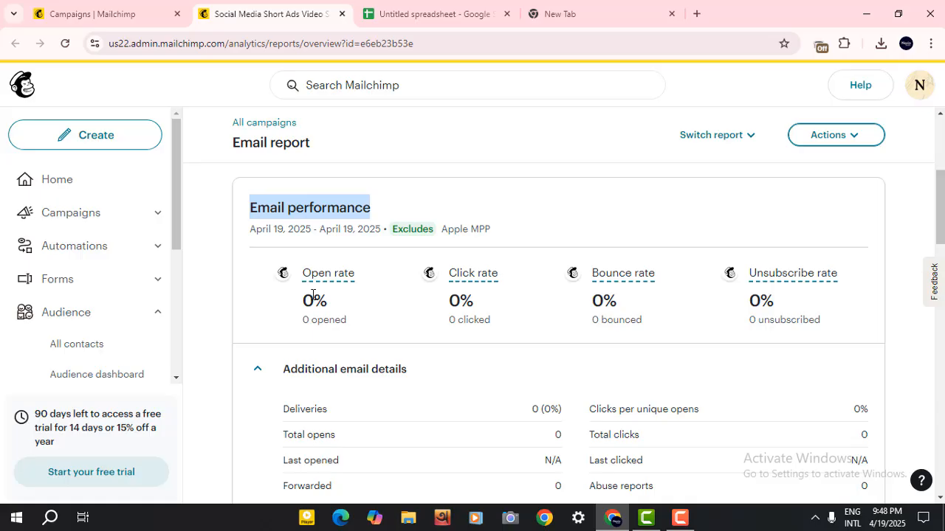
pyautogui.doubleClick(313, 295)
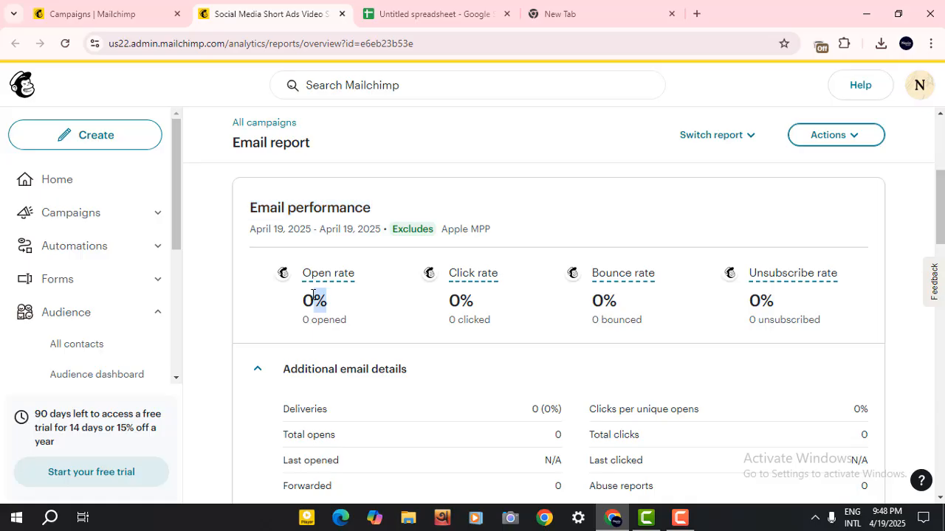
pyautogui.click(457, 305)
pyautogui.doubleClick(608, 308)
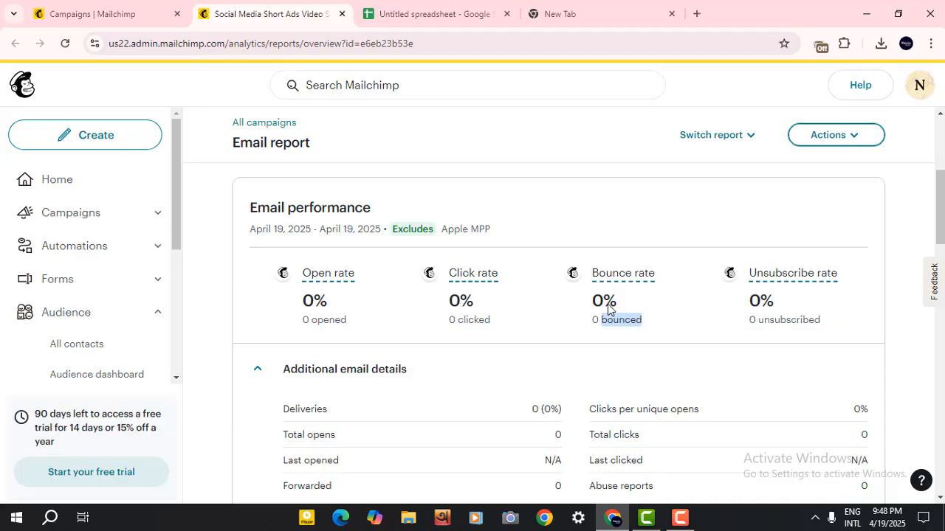
pyautogui.doubleClick(768, 316)
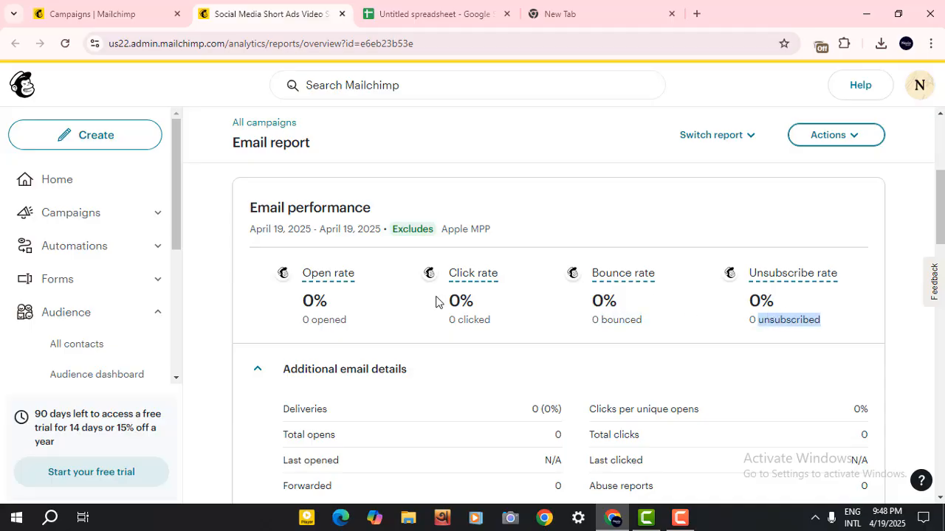
# Scroll through the report's performance snapshot, click performance and Content Optimizer sections.
pyautogui.scroll(-5, 437, 301)
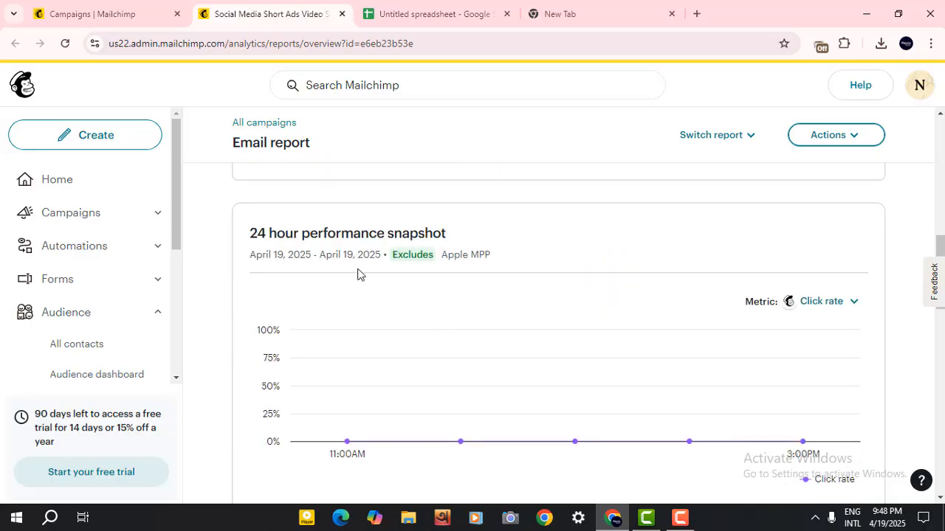
pyautogui.scroll(-3, 359, 291)
pyautogui.scroll(3, 360, 295)
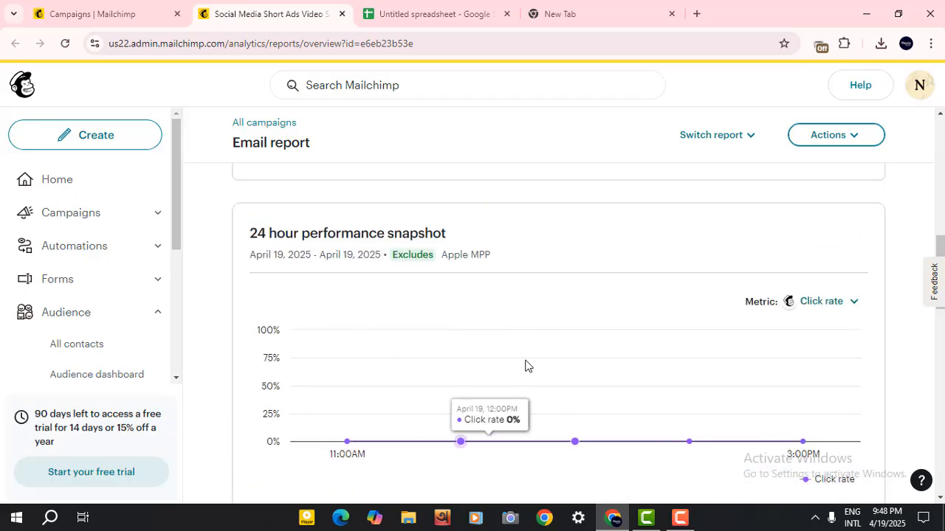
pyautogui.scroll(-6, 473, 332)
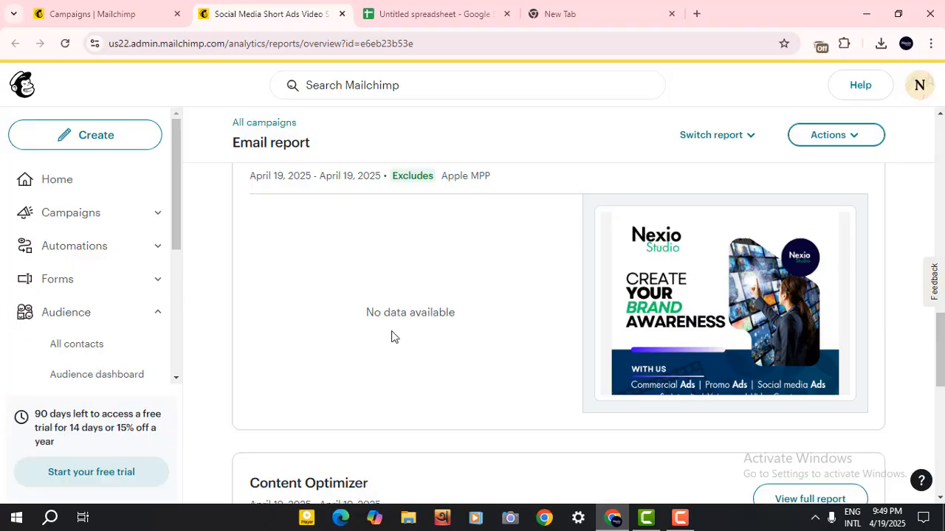
pyautogui.scroll(1, 391, 337)
pyautogui.scroll(-2, 659, 321)
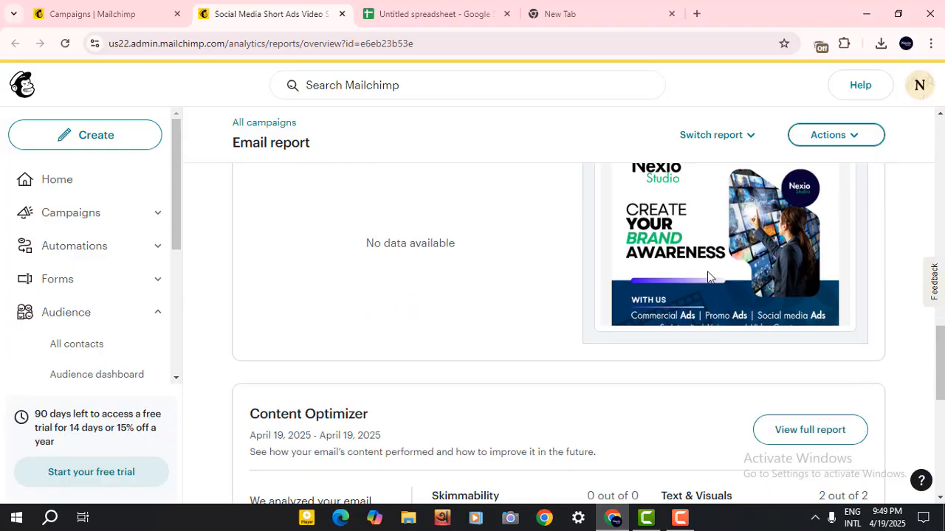
pyautogui.scroll(2, 738, 283)
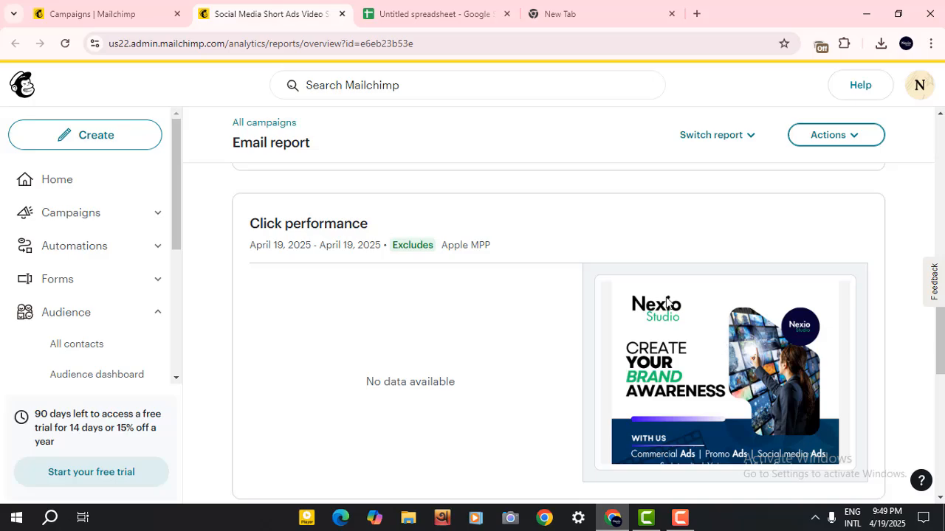
pyautogui.scroll(-2, 549, 377)
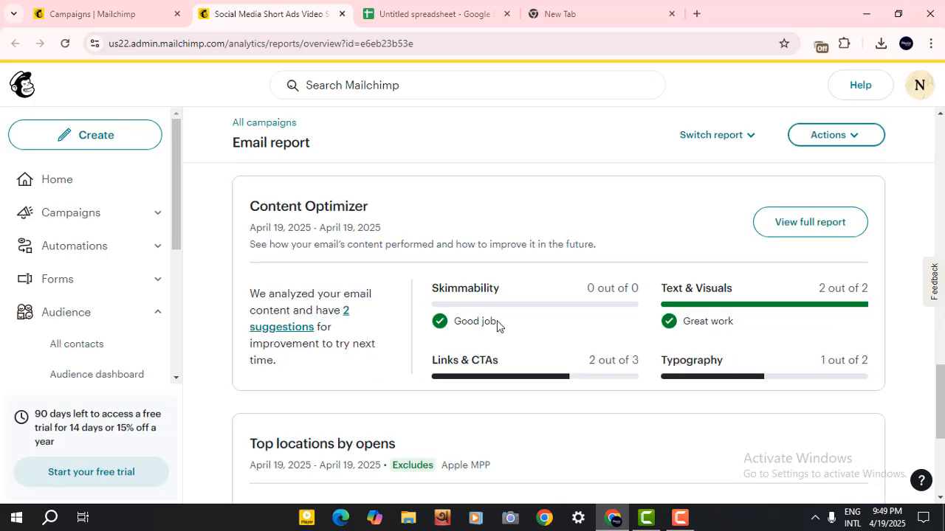
pyautogui.tripleClick(305, 210)
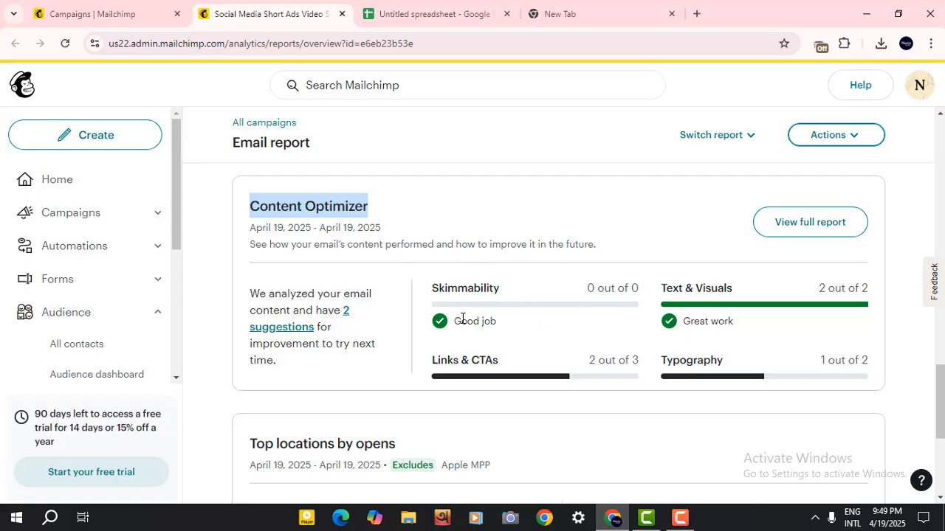
pyautogui.moveTo(462, 319); pyautogui.dragTo(510, 327)
pyautogui.click(454, 381)
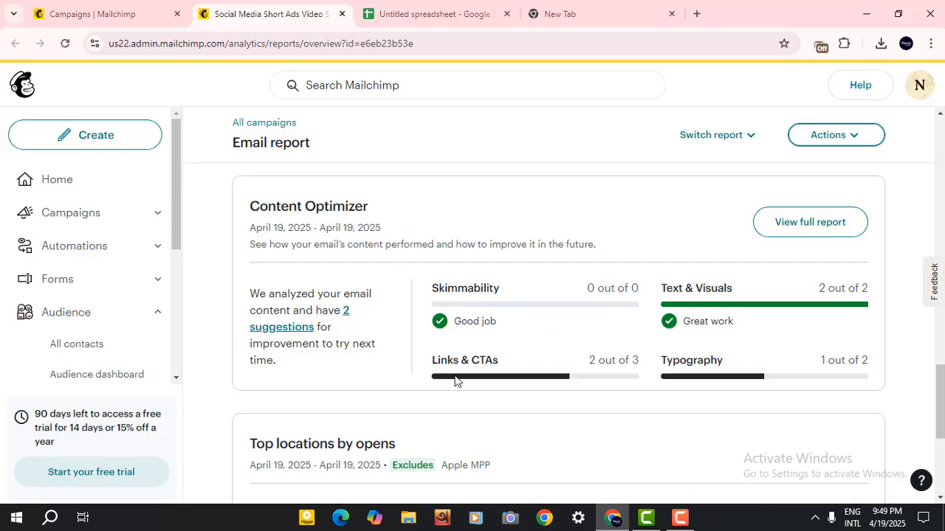
# Scroll through the report's top locations section and back up to the campaign summary.
pyautogui.scroll(-1, 733, 326)
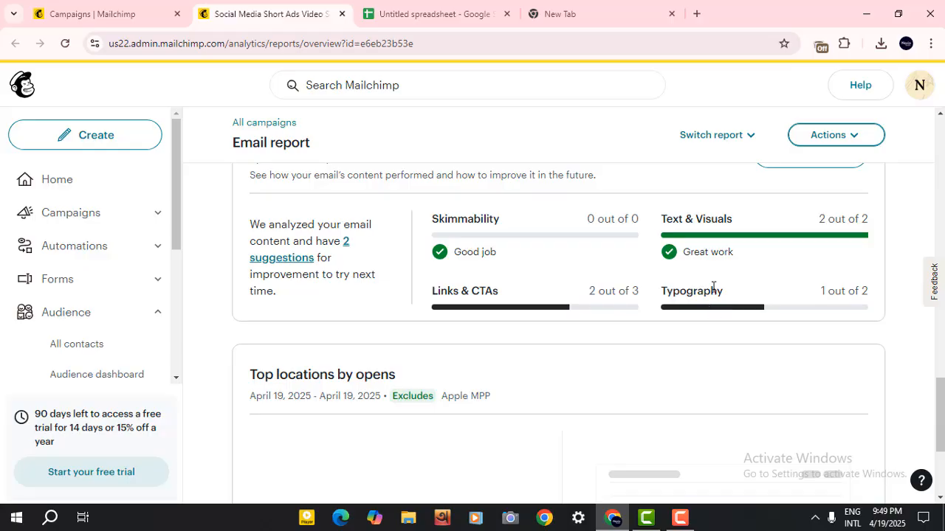
pyautogui.scroll(1, 713, 288)
pyautogui.scroll(-4, 432, 359)
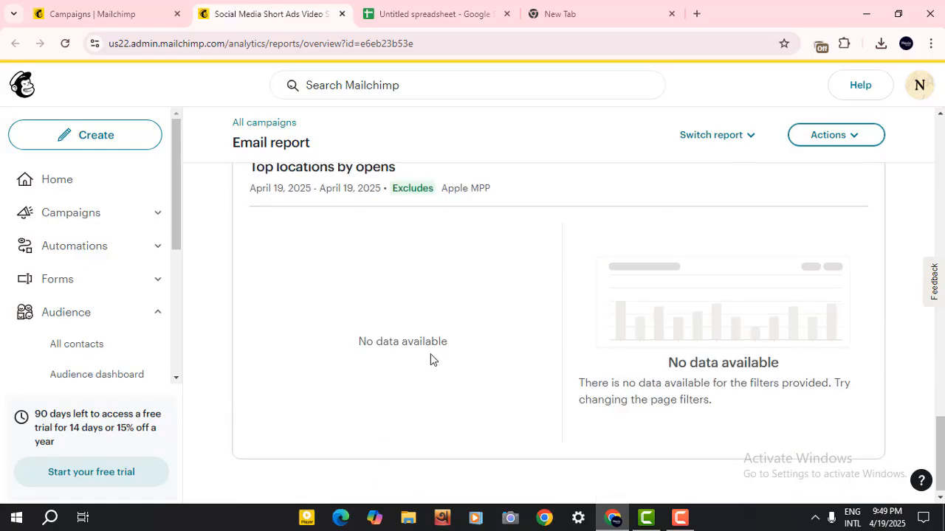
pyautogui.scroll(1, 432, 359)
pyautogui.scroll(-1, 432, 360)
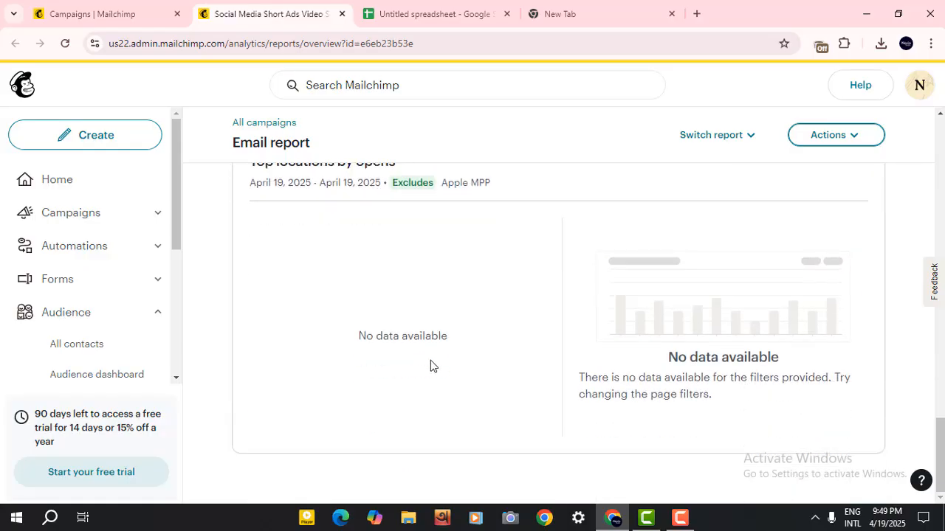
pyautogui.scroll(8, 431, 360)
pyautogui.scroll(2, 431, 360)
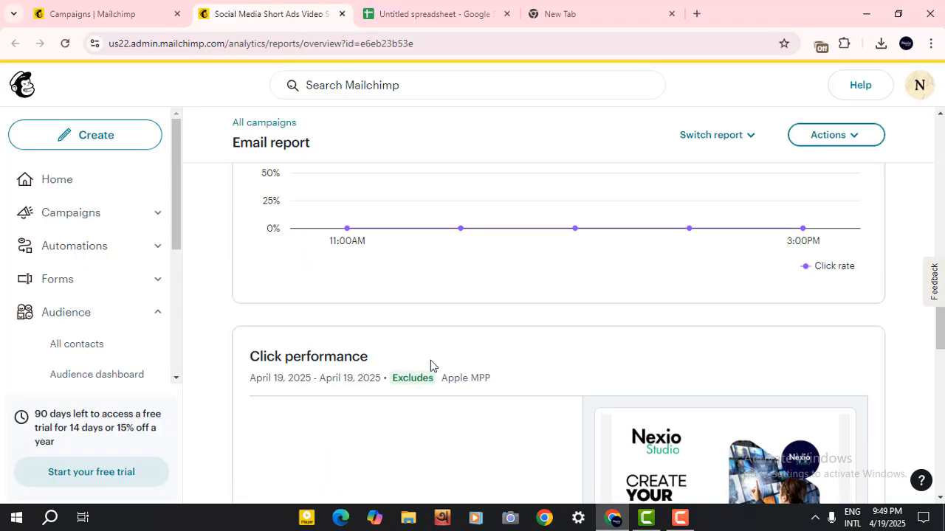
pyautogui.scroll(2, 431, 365)
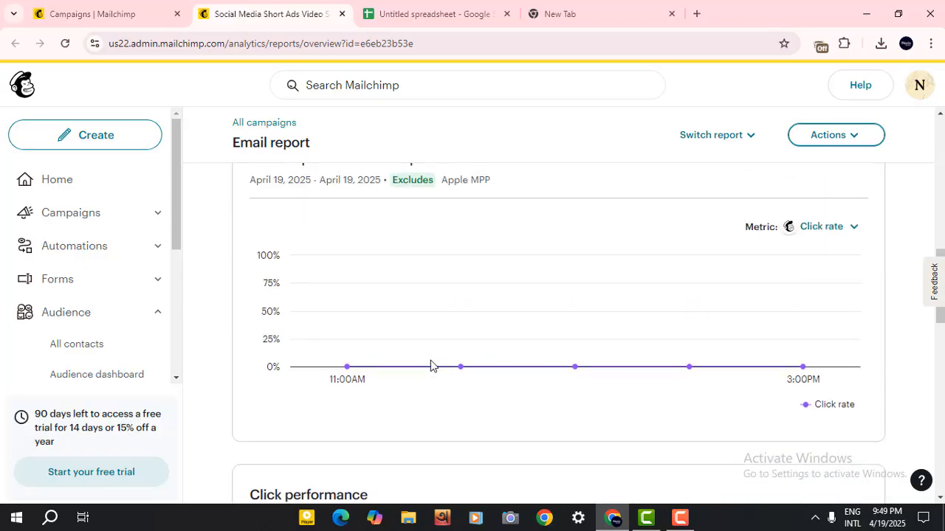
pyautogui.scroll(1, 431, 360)
pyautogui.scroll(4, 430, 360)
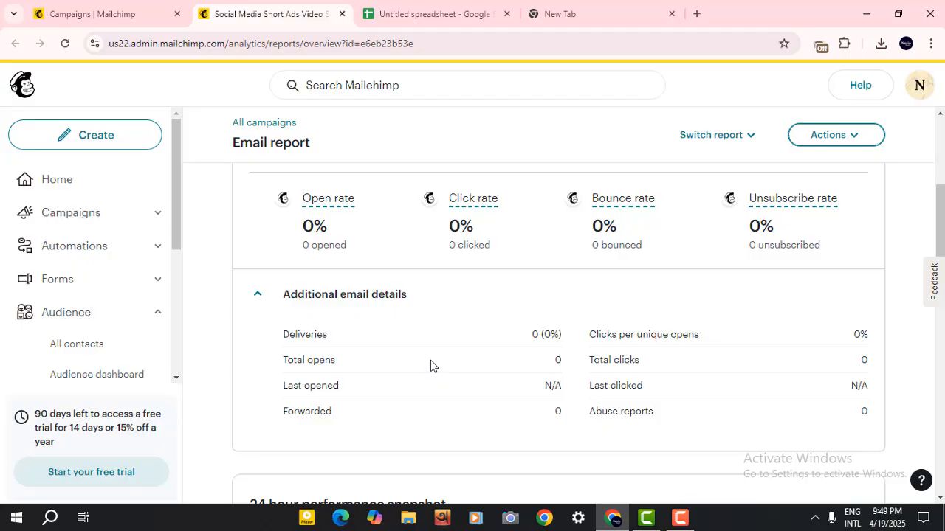
pyautogui.scroll(4, 430, 360)
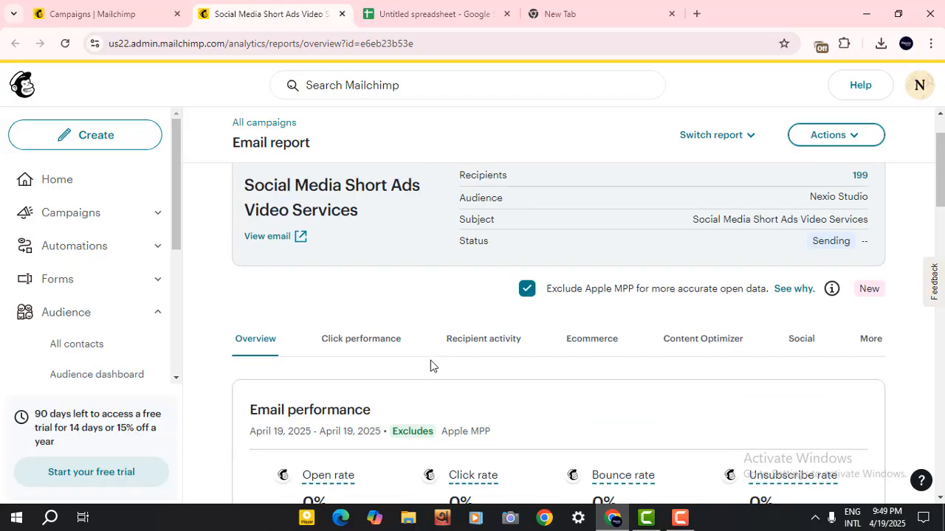
pyautogui.scroll(1, 430, 360)
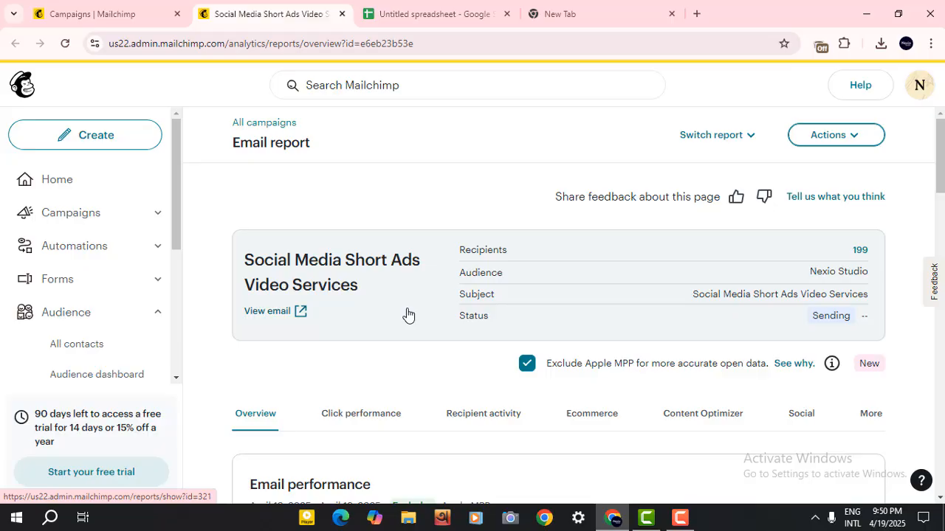
# Switch to the contacts spreadsheet to review its email and name columns, then return to the campaign report.
pyautogui.click(418, 14)
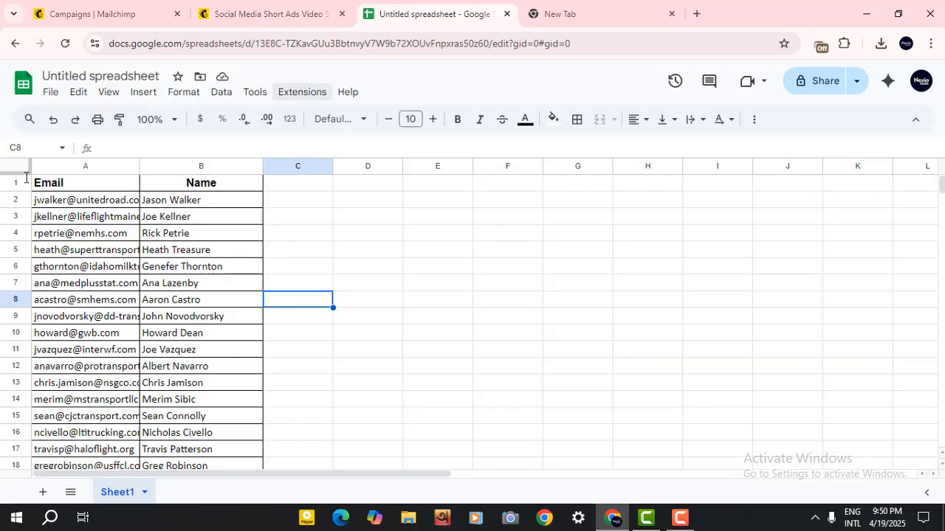
pyautogui.click(287, 188)
pyautogui.moveTo(286, 188); pyautogui.dragTo(484, 191)
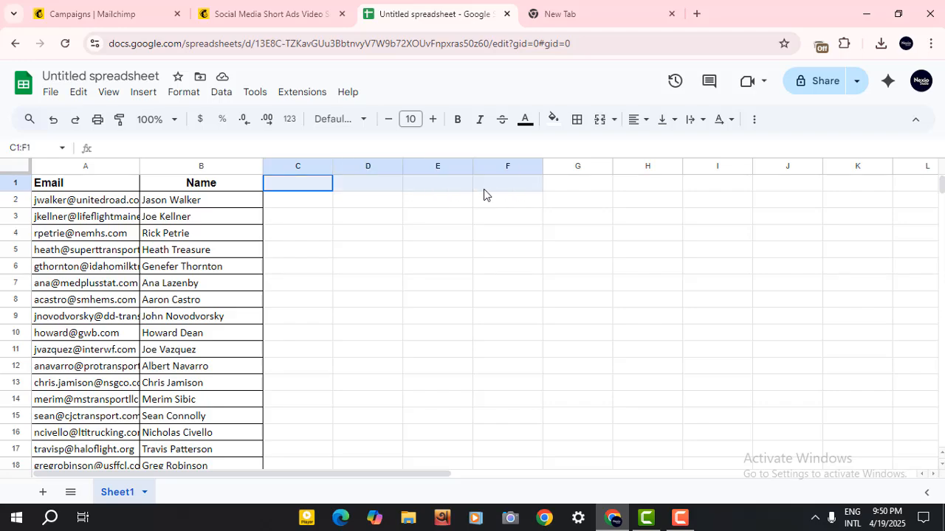
pyautogui.click(111, 201)
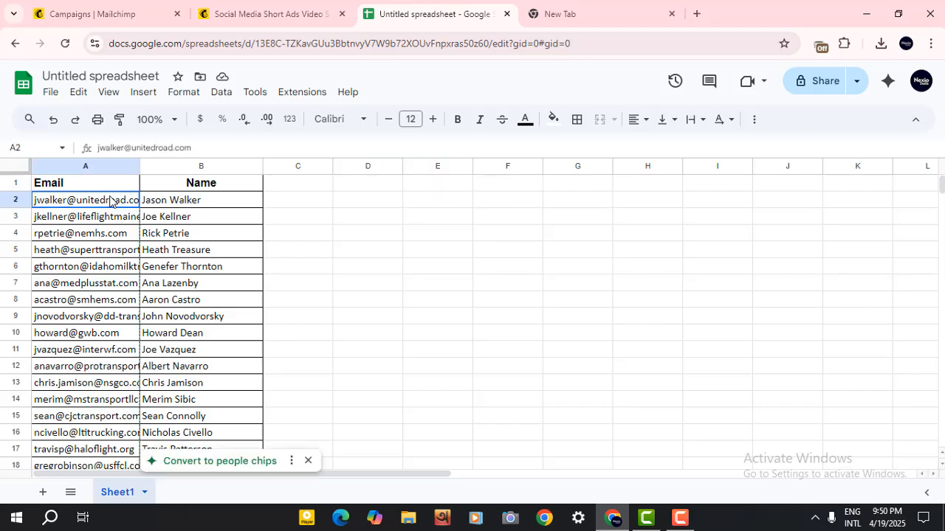
pyautogui.moveTo(110, 201); pyautogui.dragTo(106, 273)
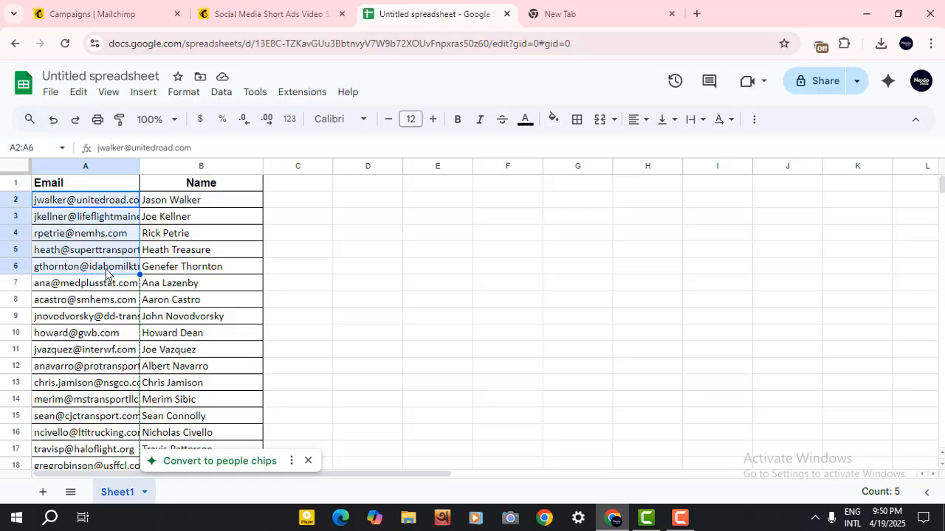
pyautogui.click(43, 205)
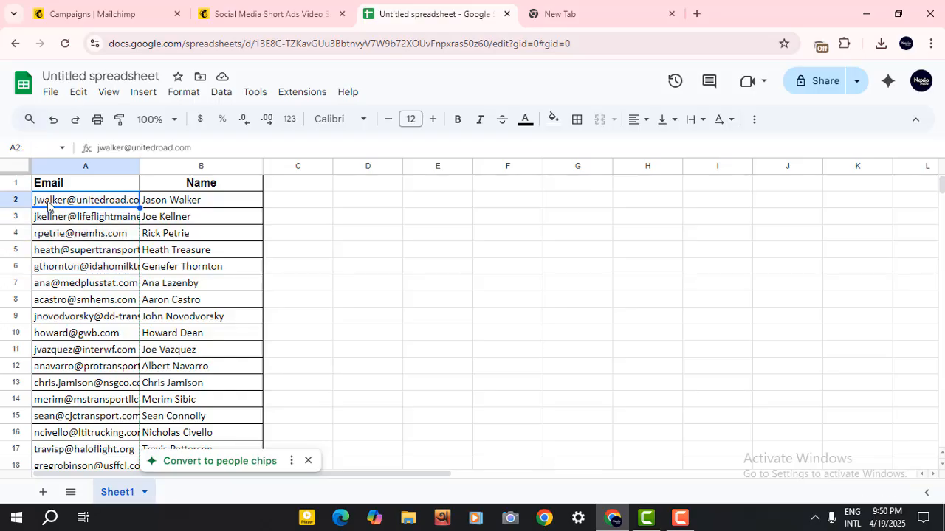
pyautogui.doubleClick(50, 207)
pyautogui.doubleClick(49, 199)
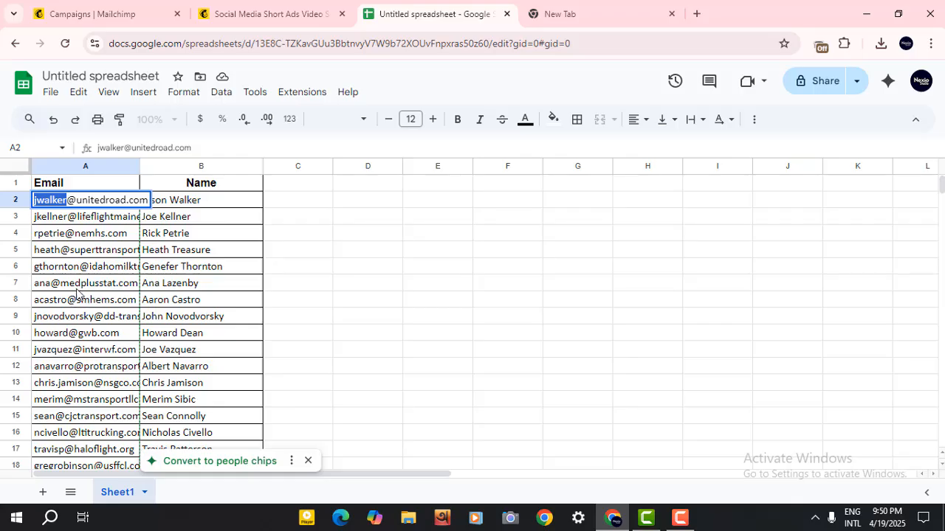
pyautogui.click(77, 287)
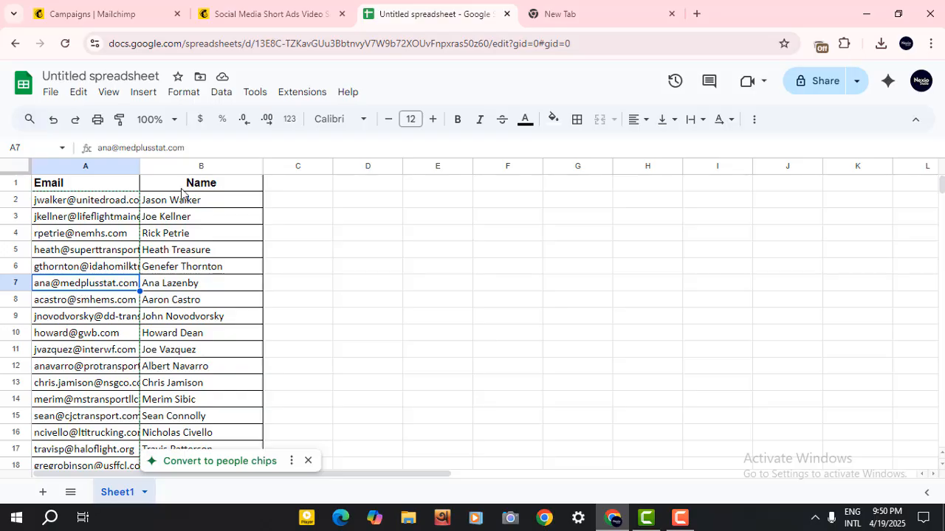
pyautogui.doubleClick(213, 207)
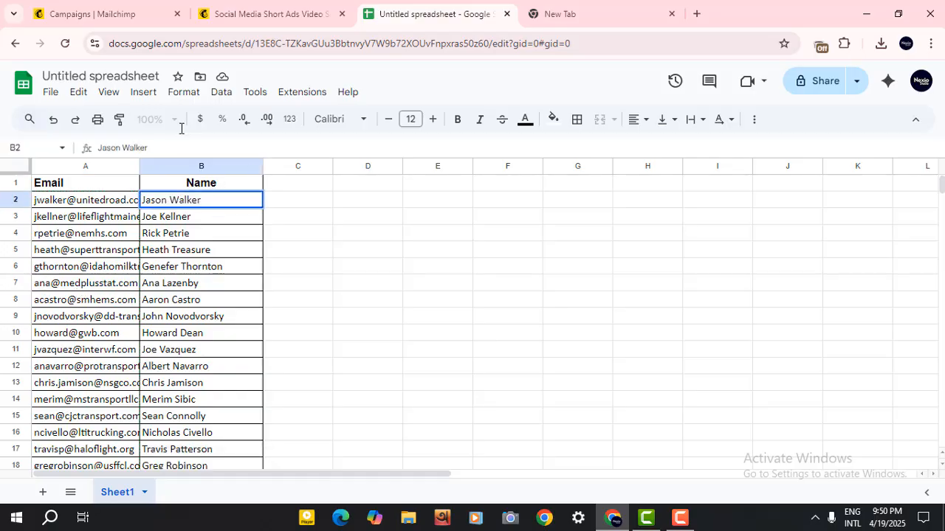
pyautogui.click(283, 6)
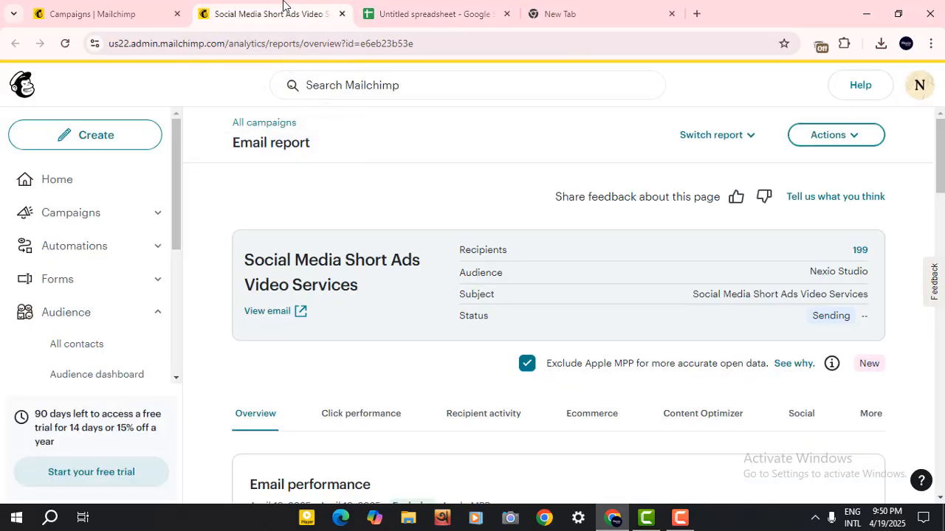